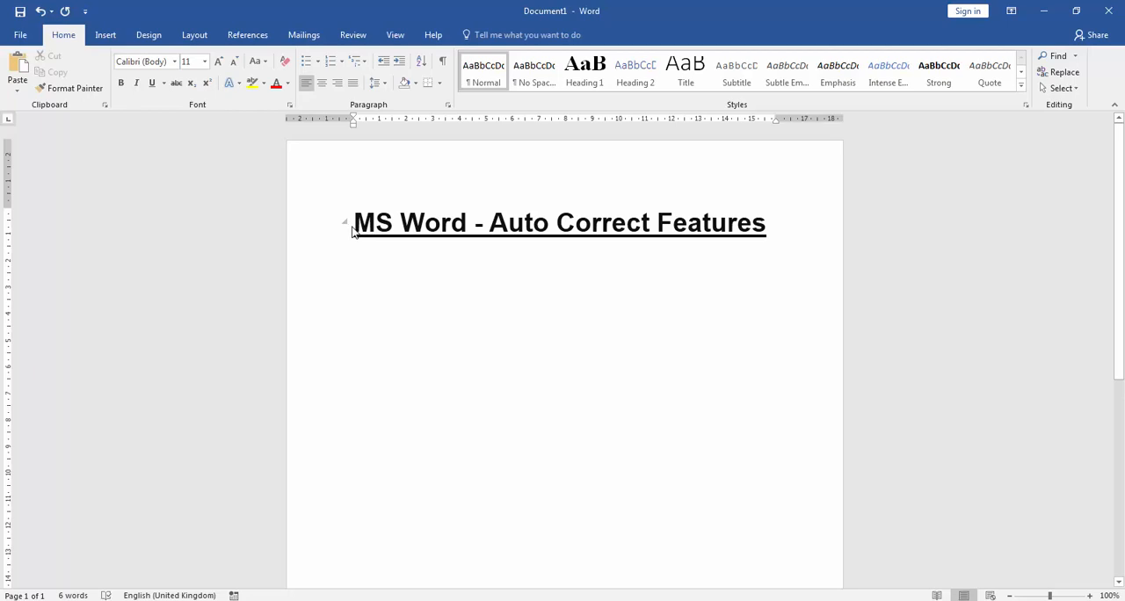
Step: Write "Lets check" on the empty line below the heading
drag(354, 222, 726, 225)
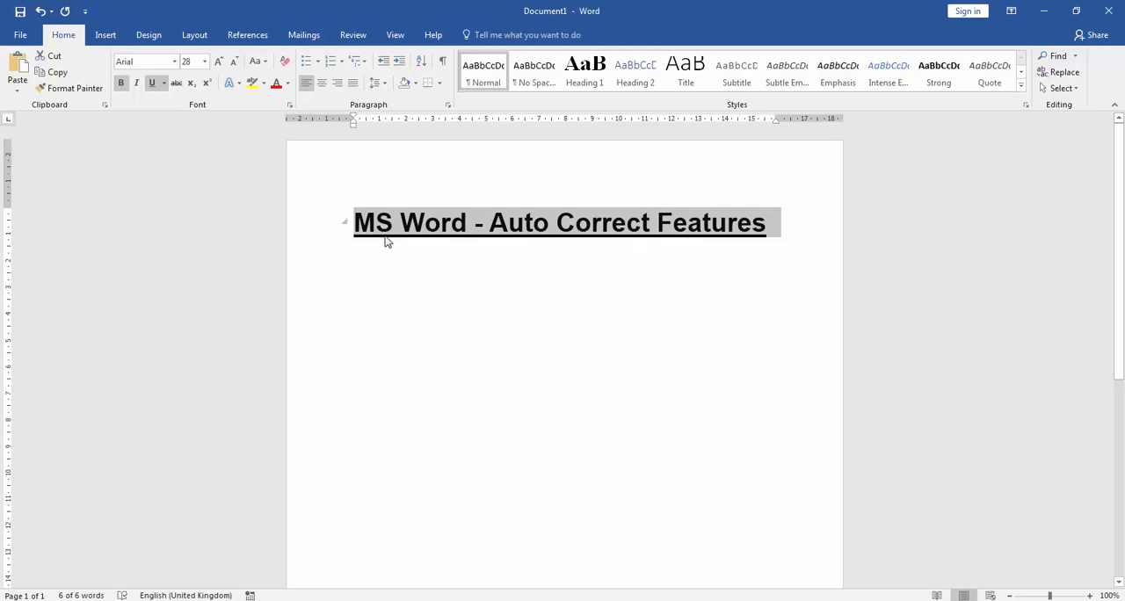
click(370, 286)
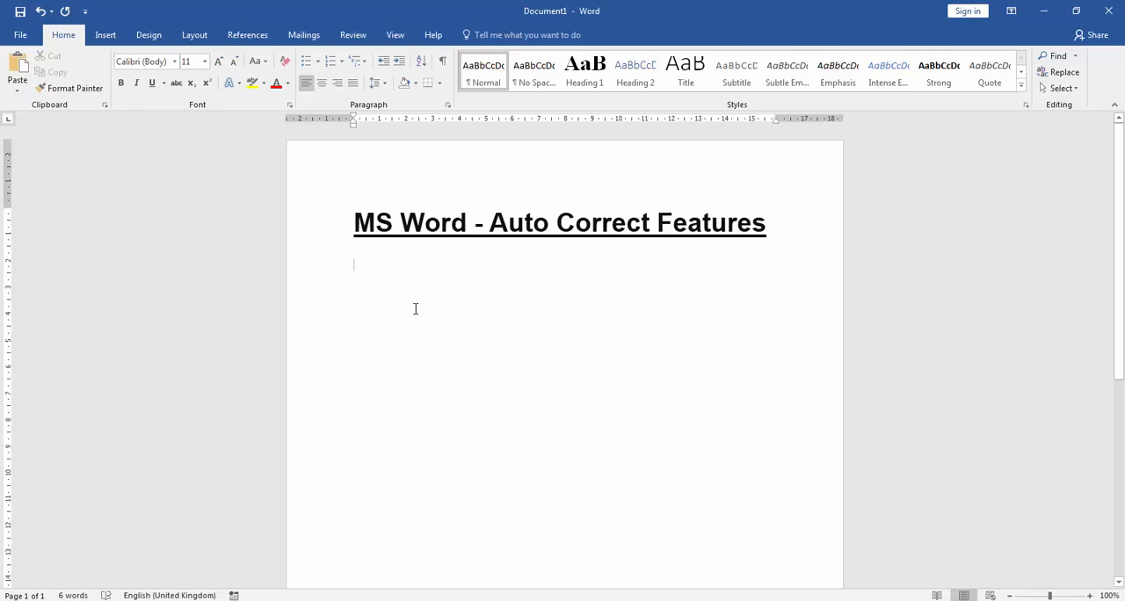
text(Lets )
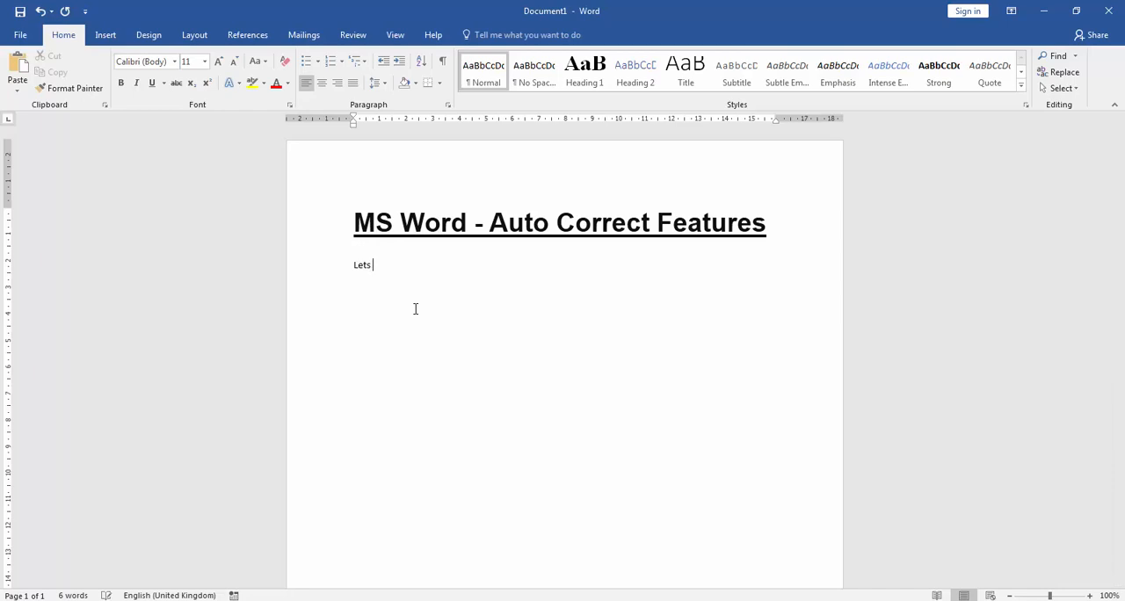
text(check)
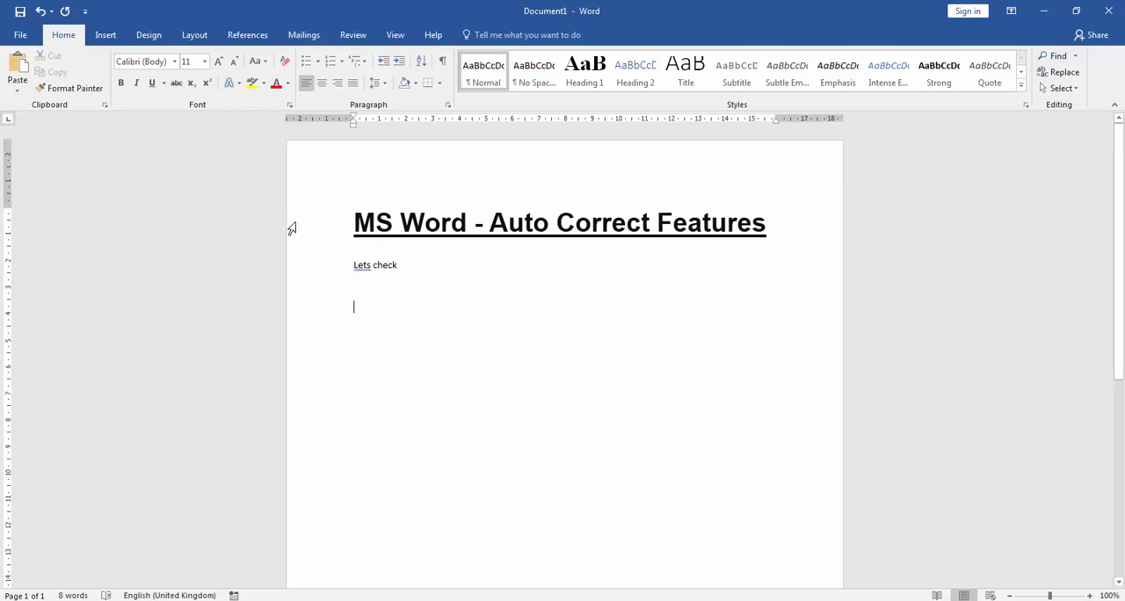
Step: Replace "Lets" with the suggested "Let's" and start a new line after "check"
right_click(362, 265)
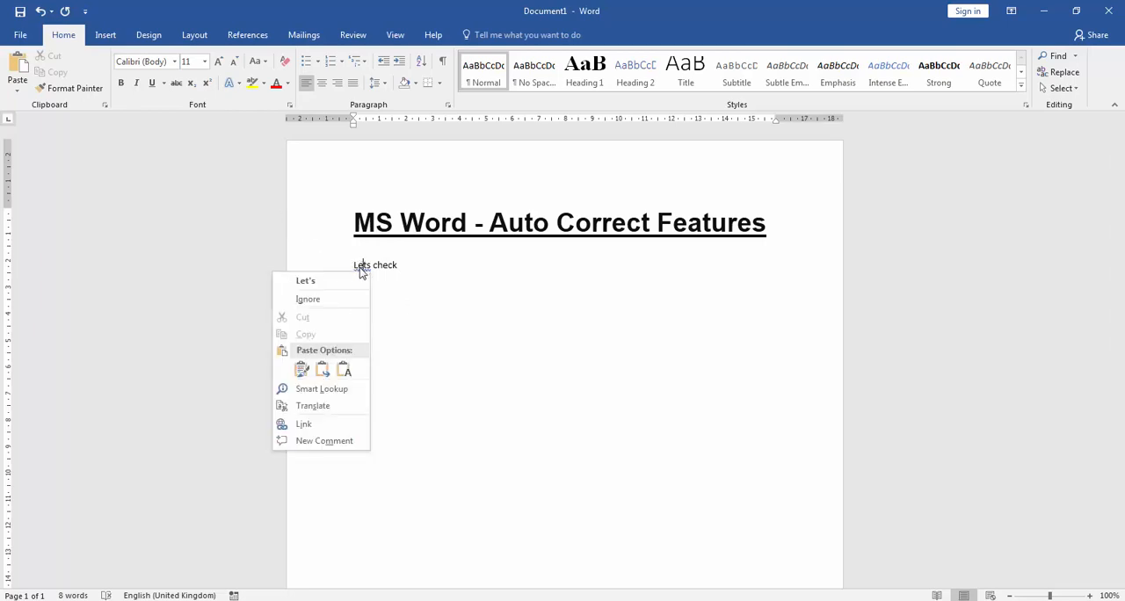
click(304, 282)
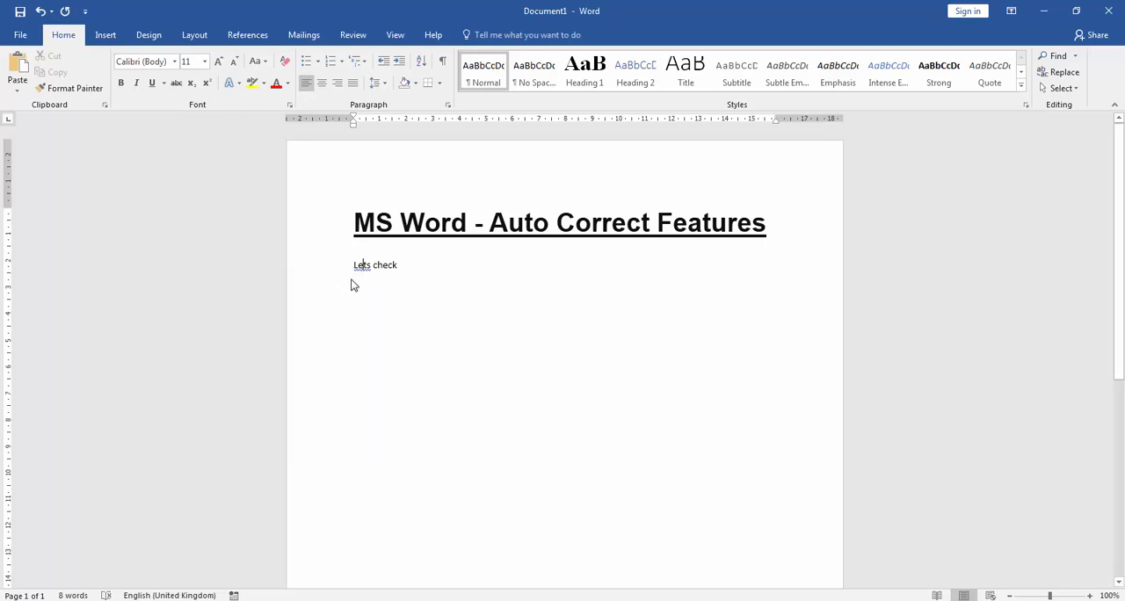
click(400, 267)
key(Return)
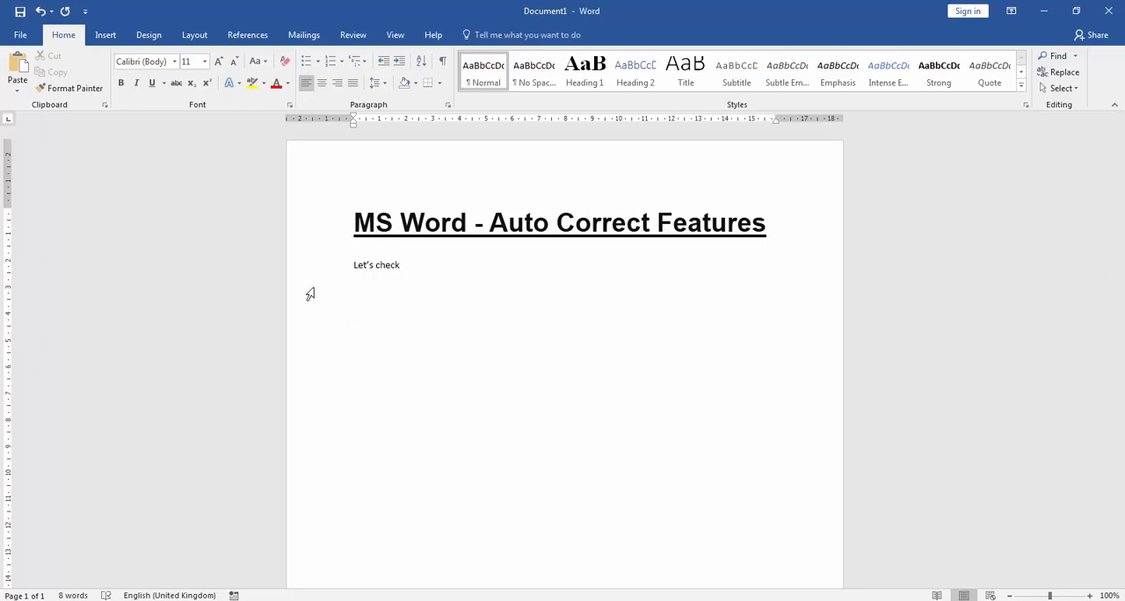
Step: Enter the misspelled word "teh" on its own line below "Let's check" to test automatic correction
scroll(376, 267, up, 2)
scroll(376, 267, up, 3)
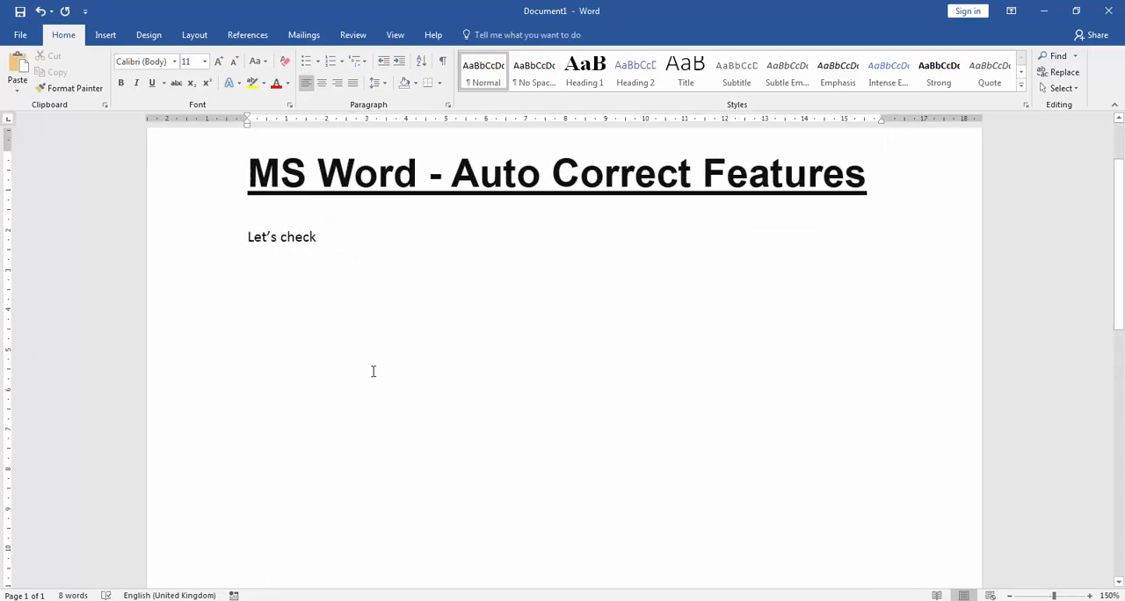
text(the)
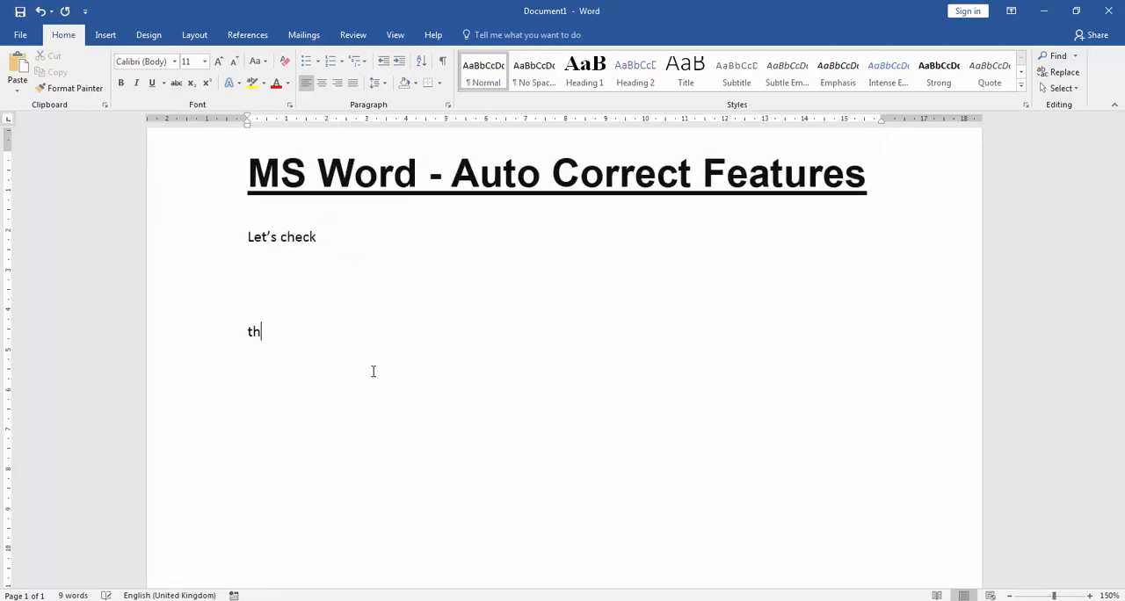
key(BackSpace)
key(BackSpace)
key(BackSpace)
text(the)
key(BackSpace)
key(BackSpace)
key(BackSpace)
text(teh)
key(Return)
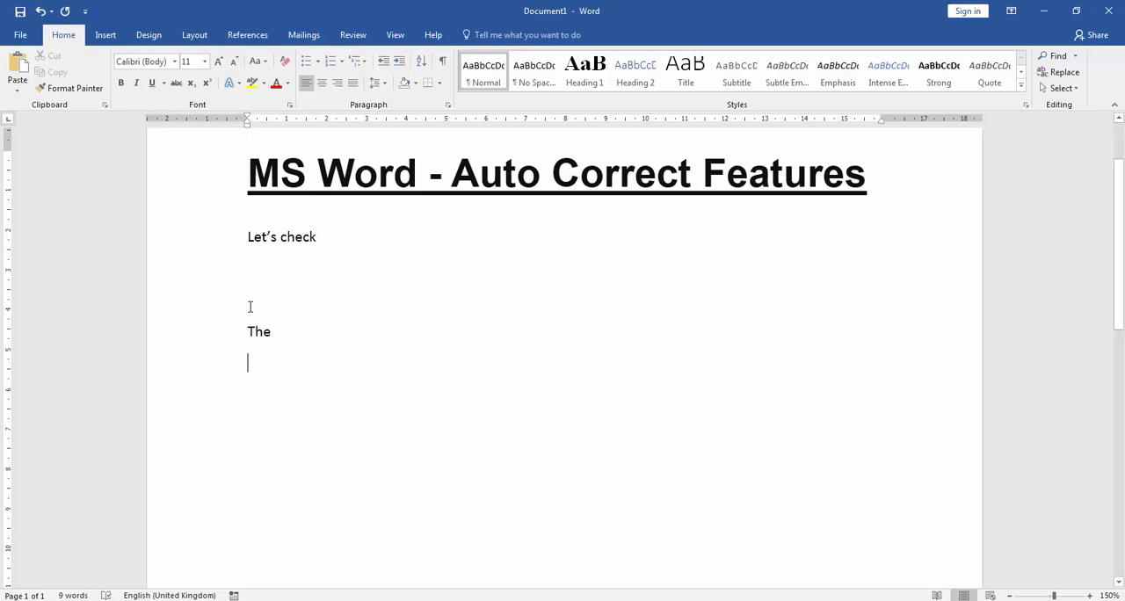
drag(259, 332, 277, 334)
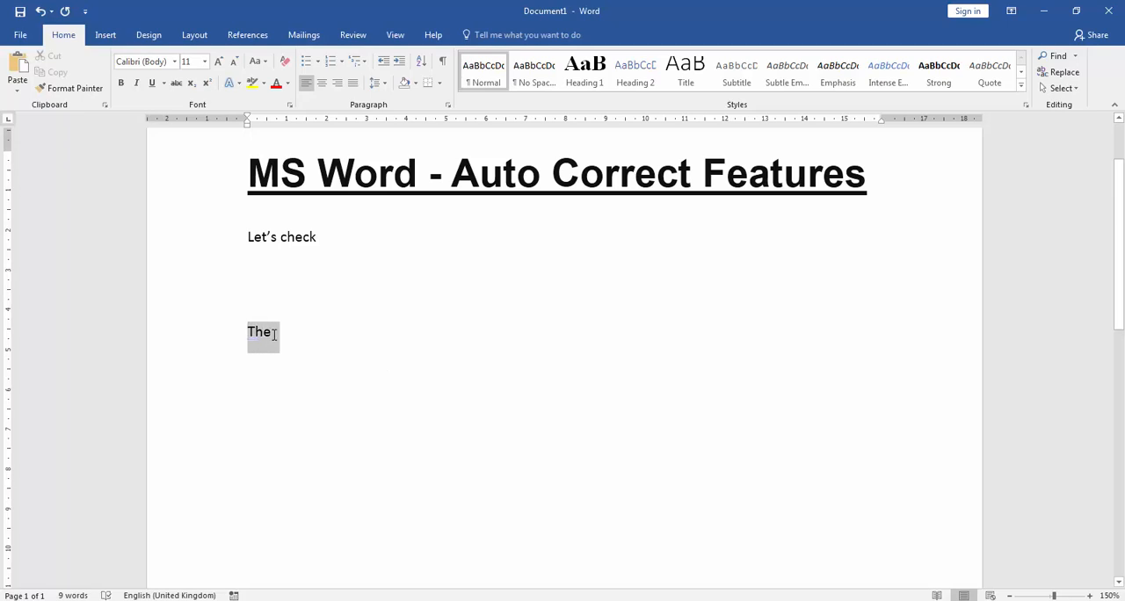
click(217, 393)
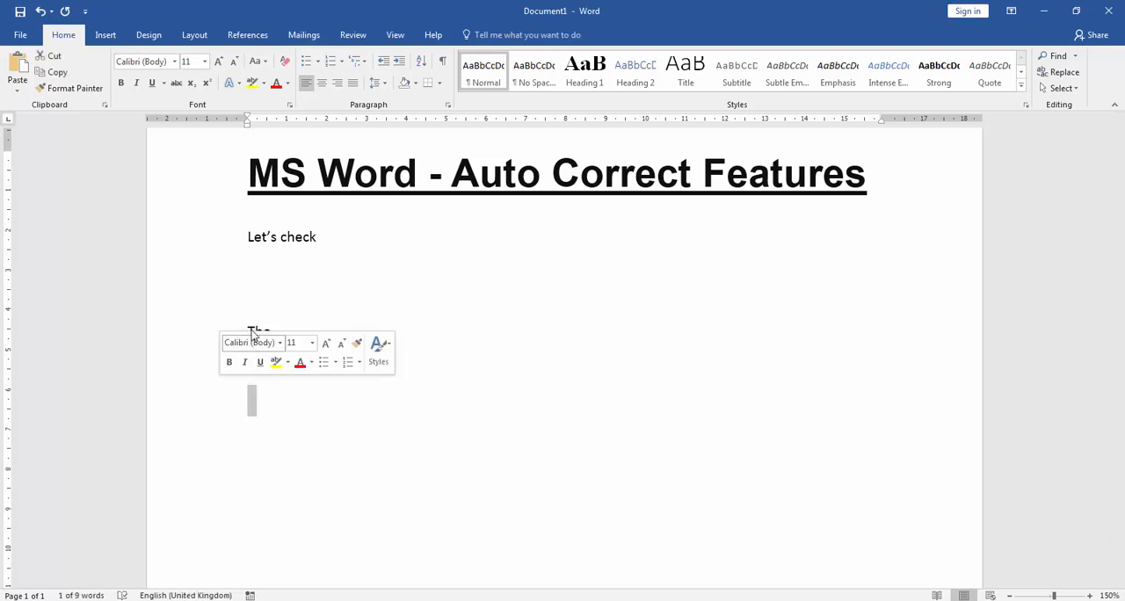
click(272, 307)
drag(249, 332, 277, 334)
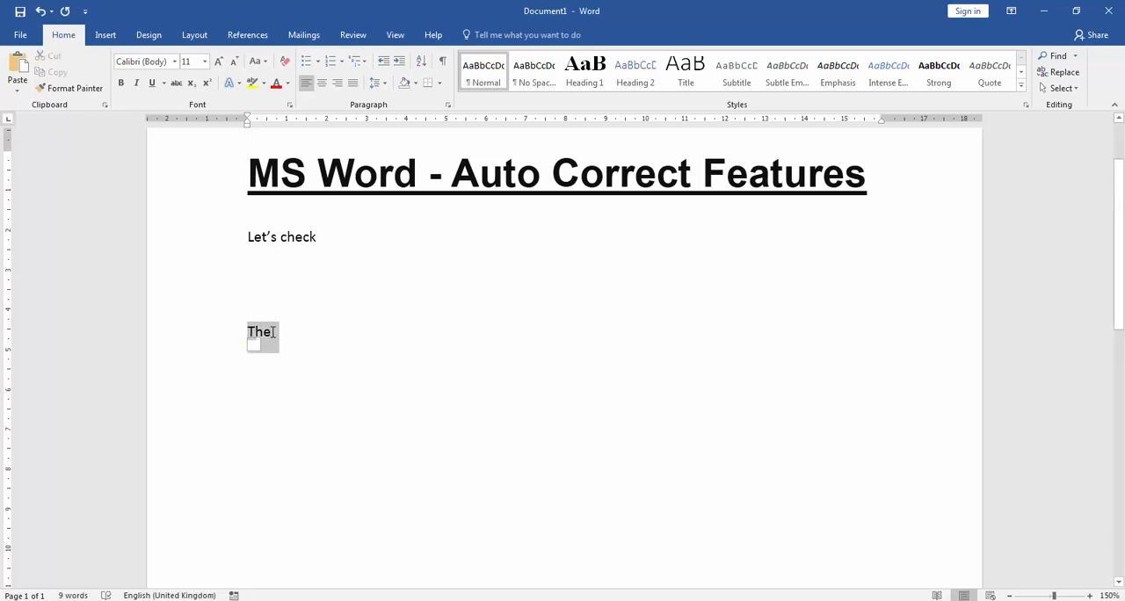
Step: Add the word "Advantage" on the line below "The" and start a new line
key(Down)
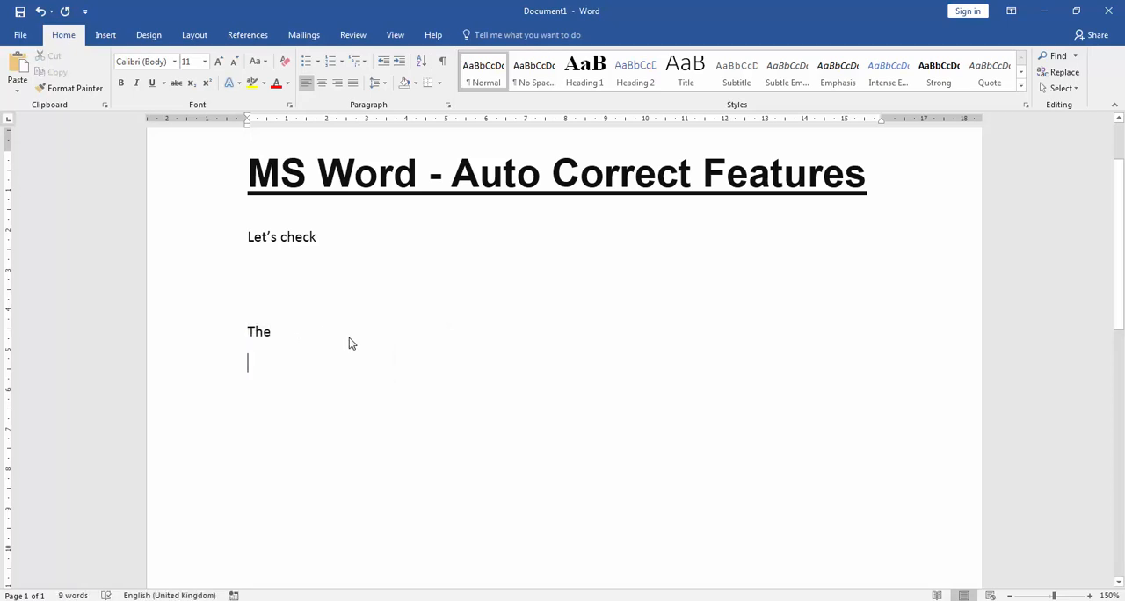
text(ad)
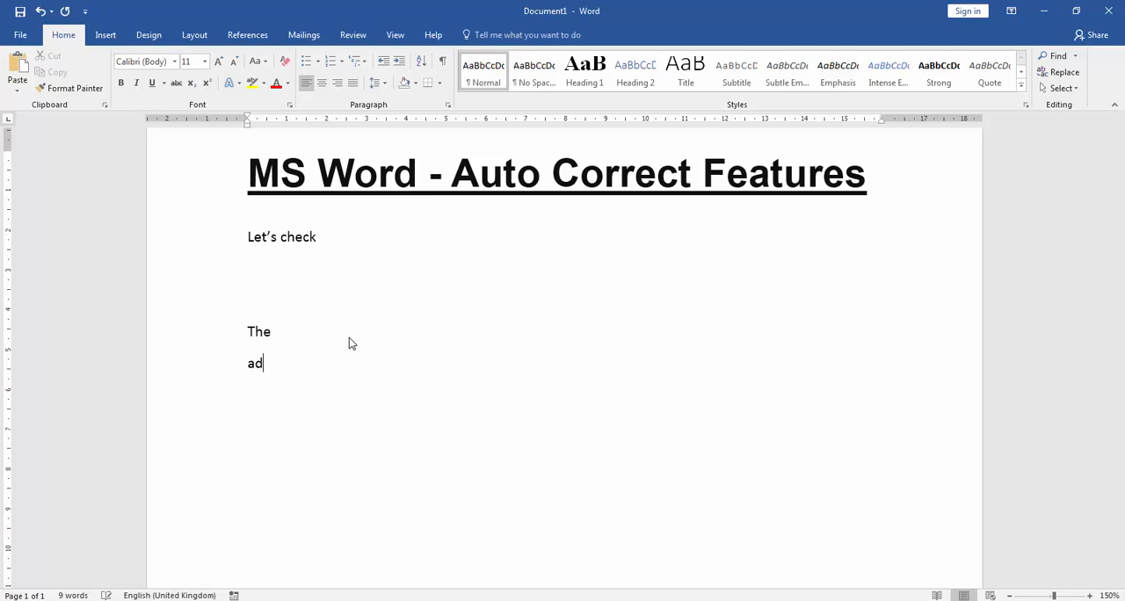
text(v)
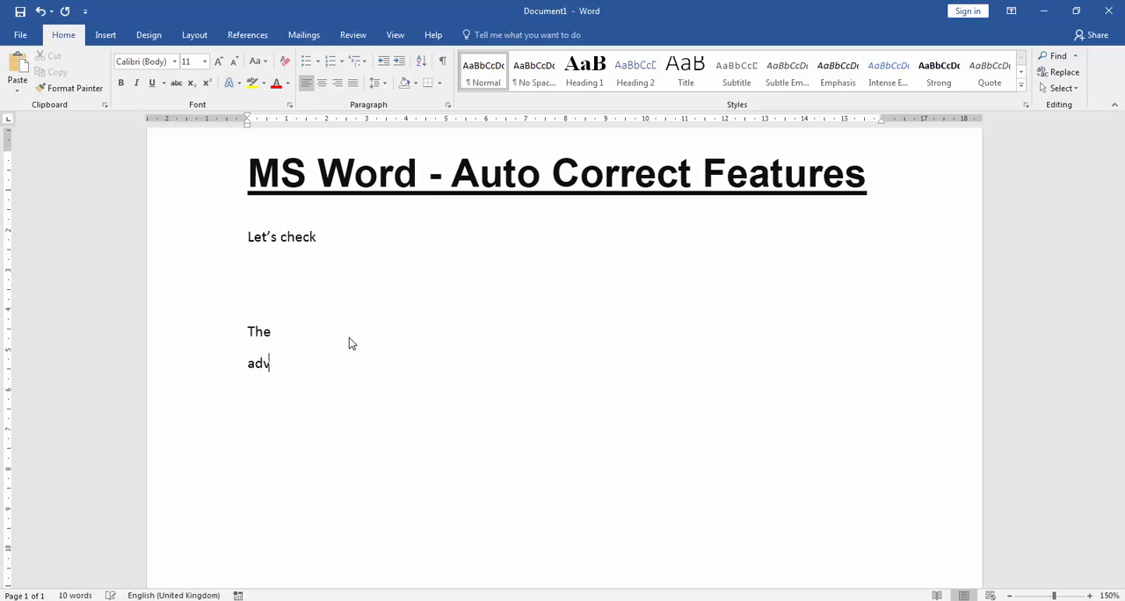
text(antege)
key(Return)
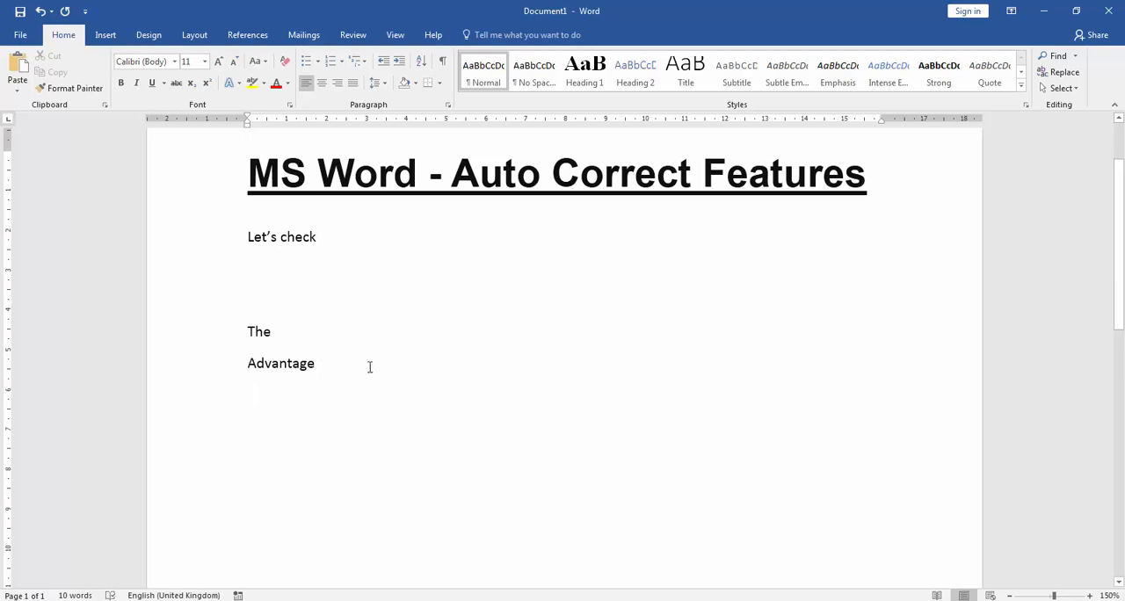
Step: Enter "(c)" below "Advantage" to produce a copyright symbol, and start a new line
text(()
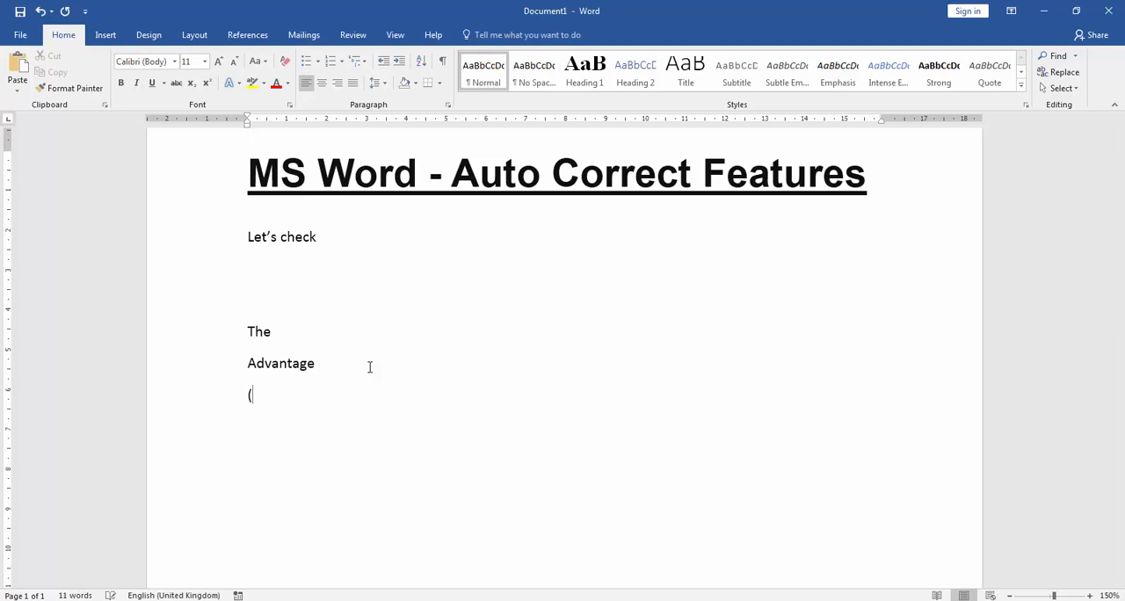
text(c))
key(Return)
Step: Write "usefull" below the copyright symbol and replace it with the spelling suggestion "Useful"
text(usefull)
mouse_move(265, 426)
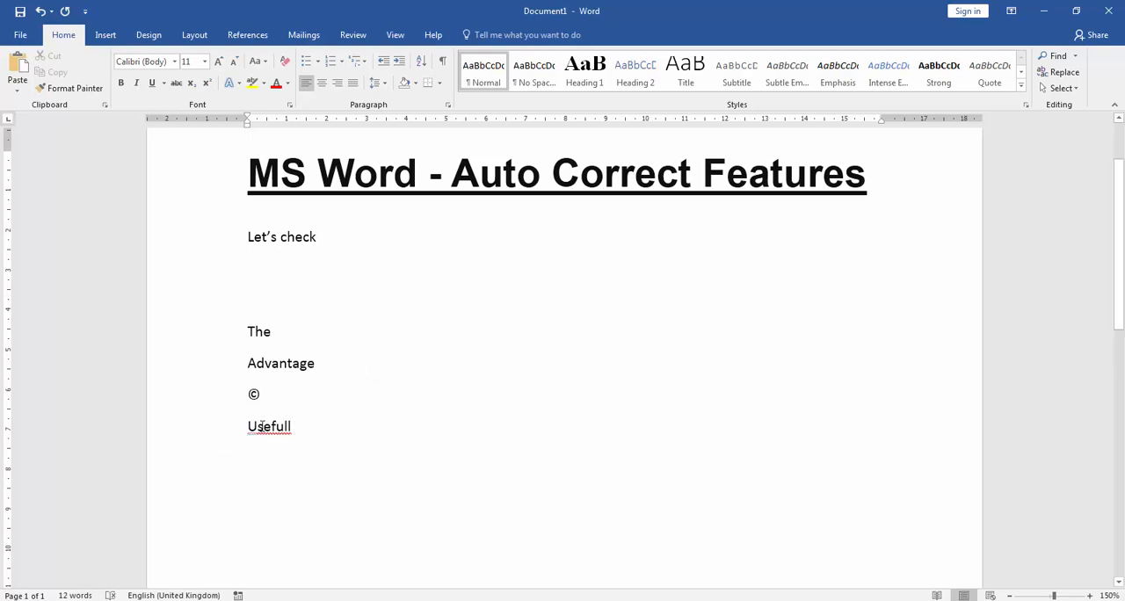
drag(251, 427, 304, 425)
click(265, 428)
click(298, 459)
right_click(271, 428)
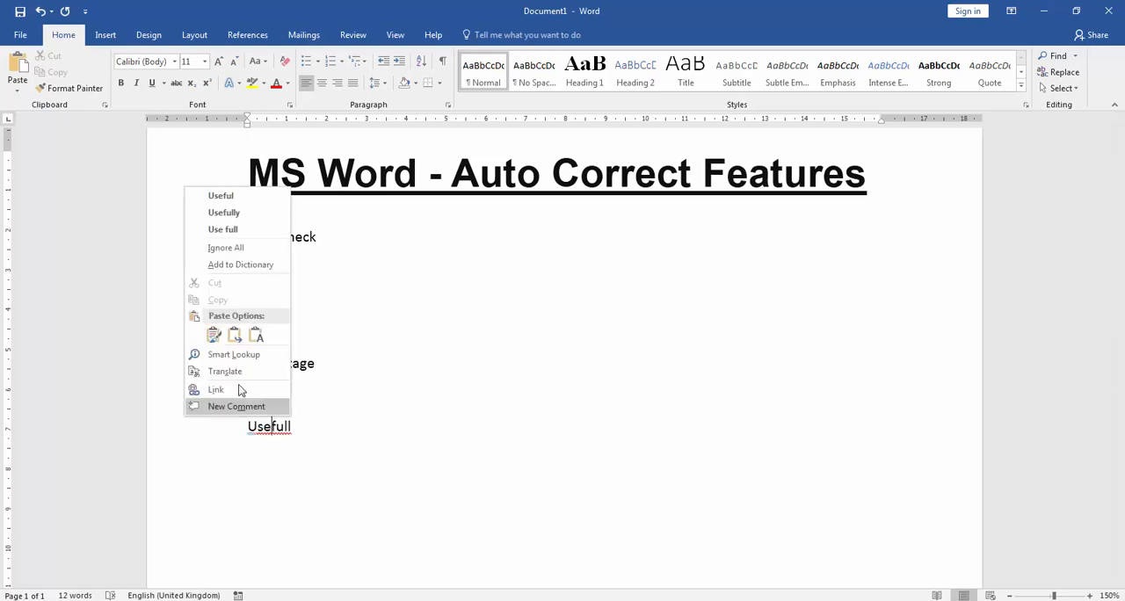
click(222, 197)
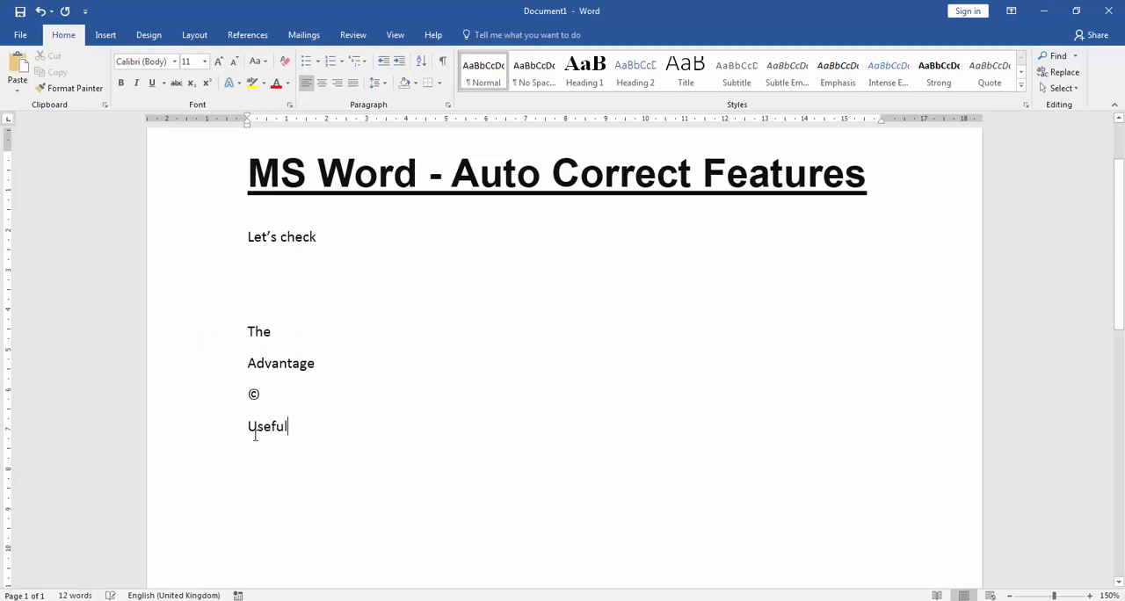
key(Return)
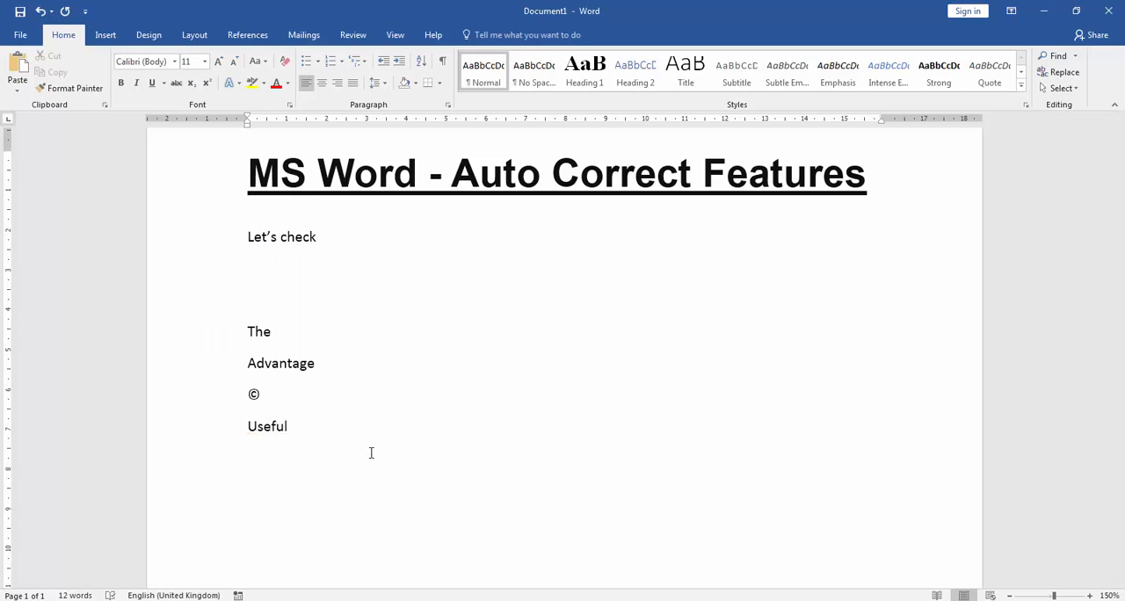
Step: Write "carion" below "Useful" and replace it with the spelling suggestion "Carrion"
text(carion)
key(Return)
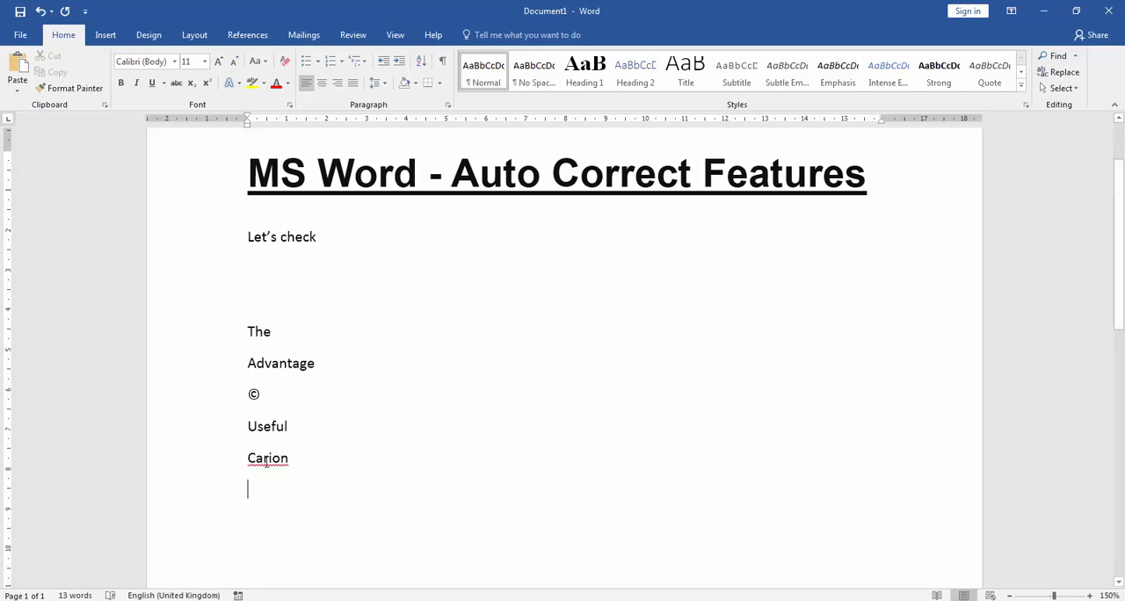
right_click(264, 463)
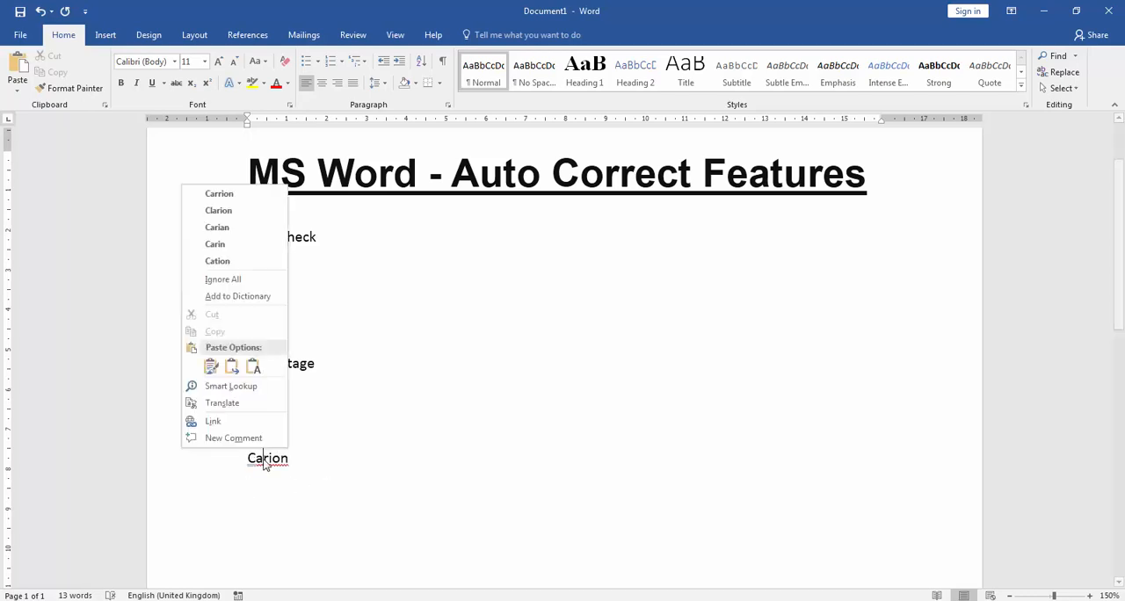
click(229, 197)
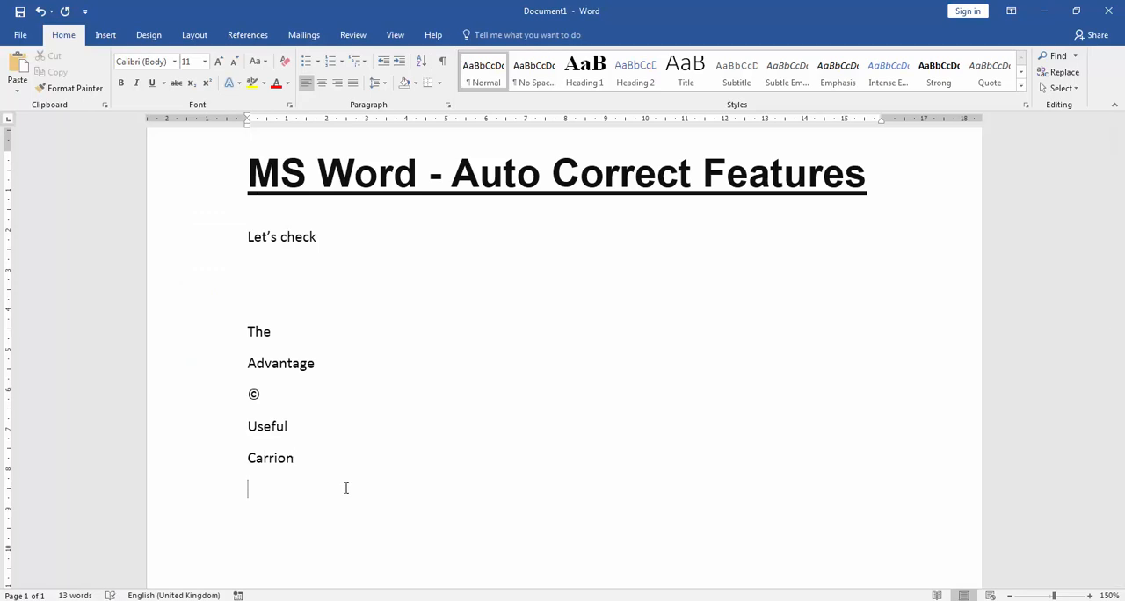
Step: Begin a sentence below "Carrion" with the words "If you are not correct auto"
text(If you are not corret)
key(BackSpace)
text(ct auto)
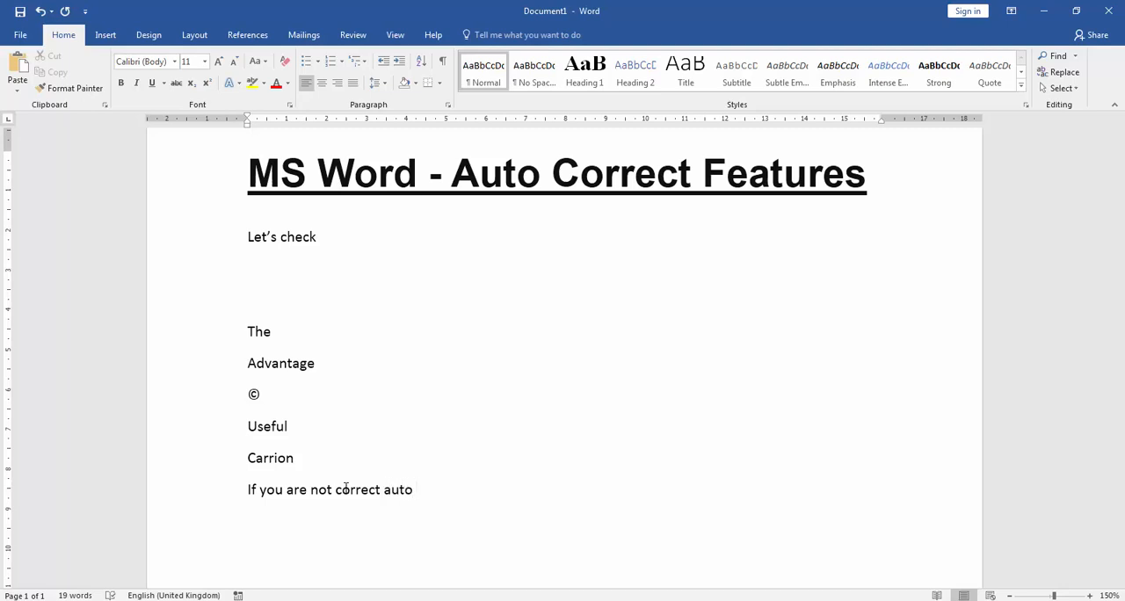
text( then I will going yt)
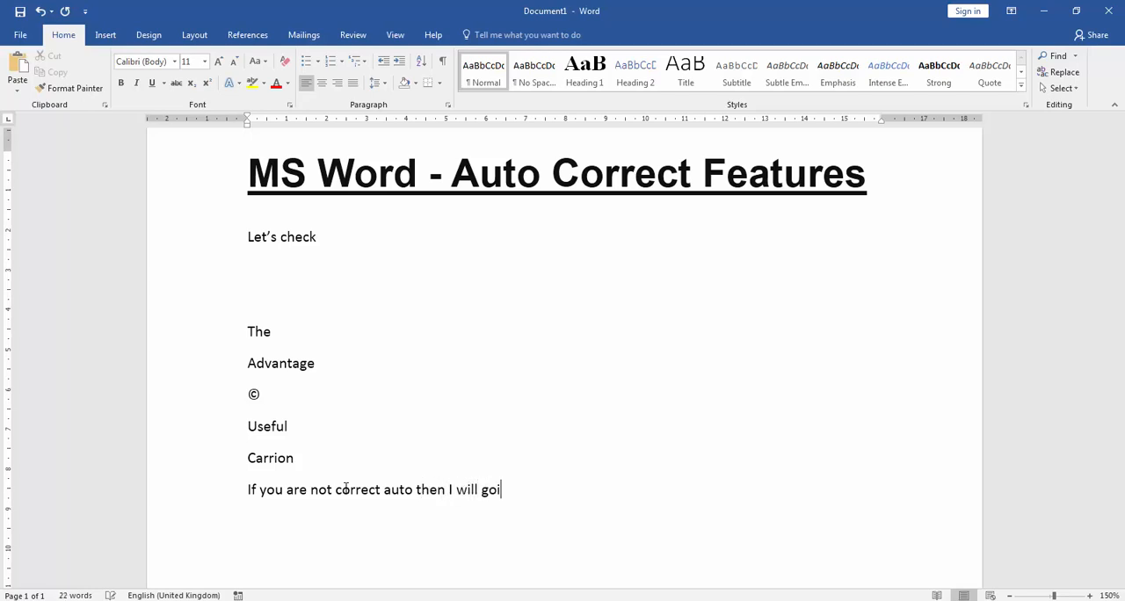
Step: Continue the sentence with "then I will going to add"
key(BackSpace)
key(BackSpace)
text(to add feture)
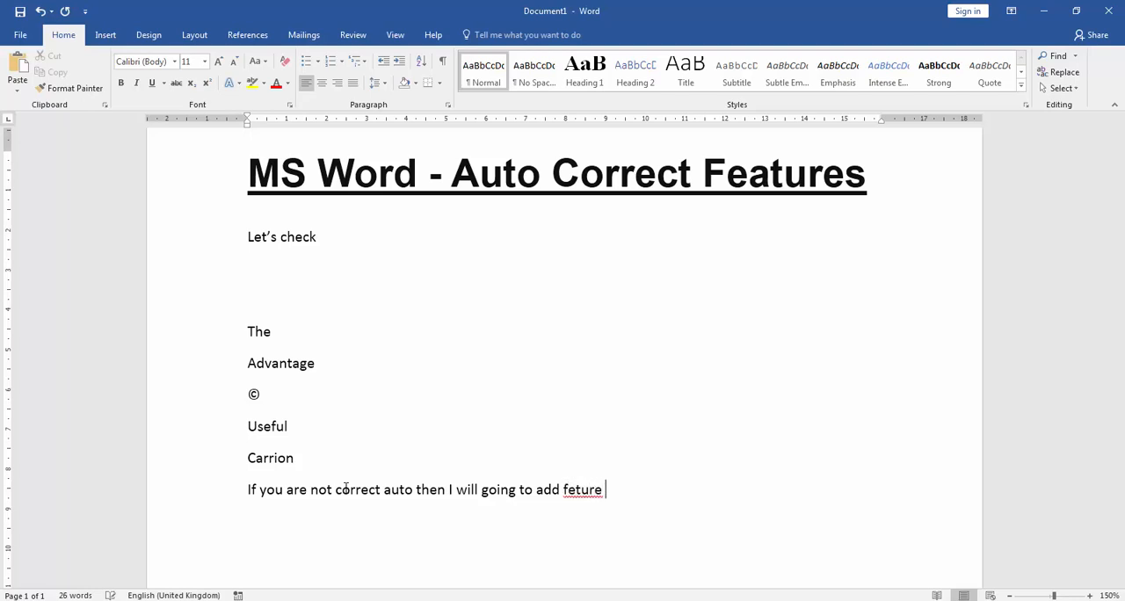
Step: Extend the sentence with "features manualy", spelling "features" correctly
key(BackSpace)
key(BackSpace)
key(BackSpace)
key(BackSpace)
key(BackSpace)
text(atures manual)
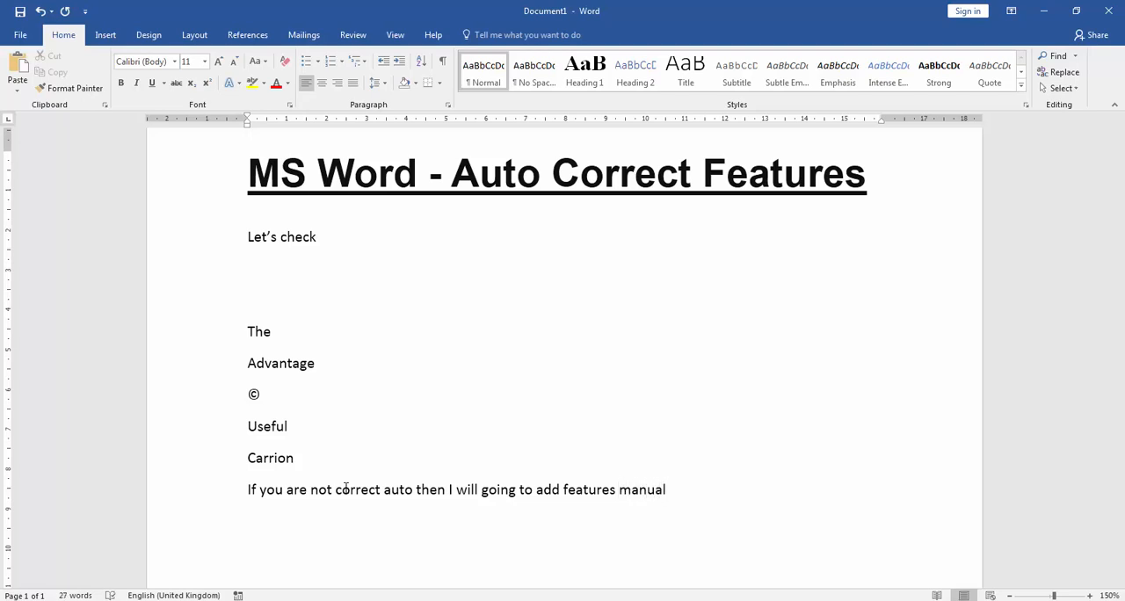
text(y so lets )
text(o)
Step: Add "so lets come" after "manualy" in the sentence
key(BackSpace)
text(some)
key(BackSpace)
key(BackSpace)
key(BackSpace)
key(BackSpace)
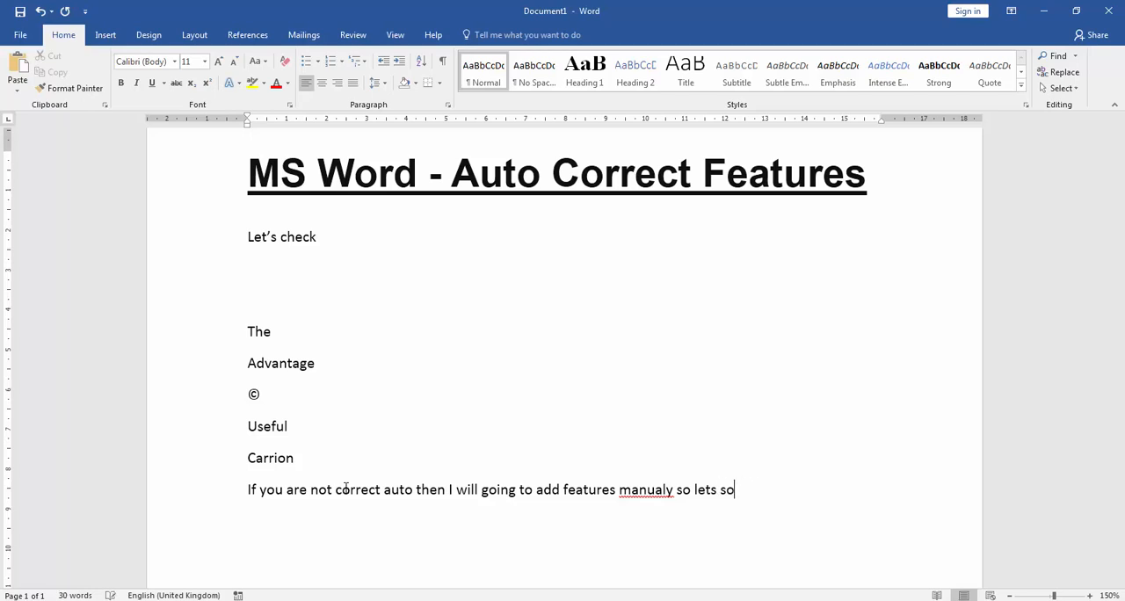
text(come )
text(ho)
text(e i)
Step: Finish the sentence with "hows its work" and start a new line
key(BackSpace)
key(BackSpace)
key(BackSpace)
text(ws o)
key(BackSpace)
key(BackSpace)
text(its)
text(work)
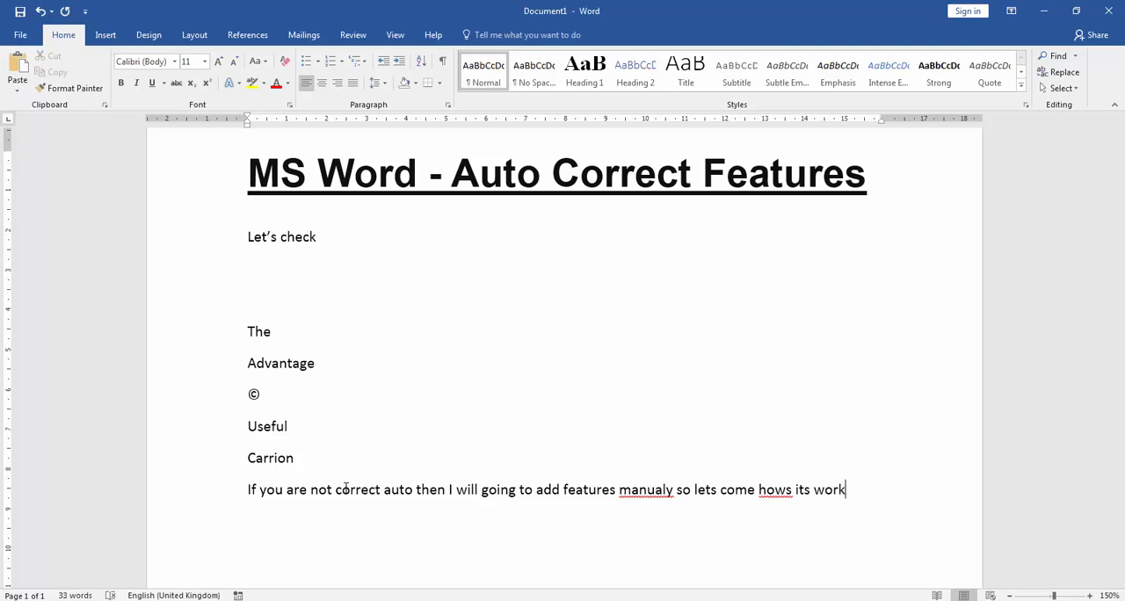
key(Return)
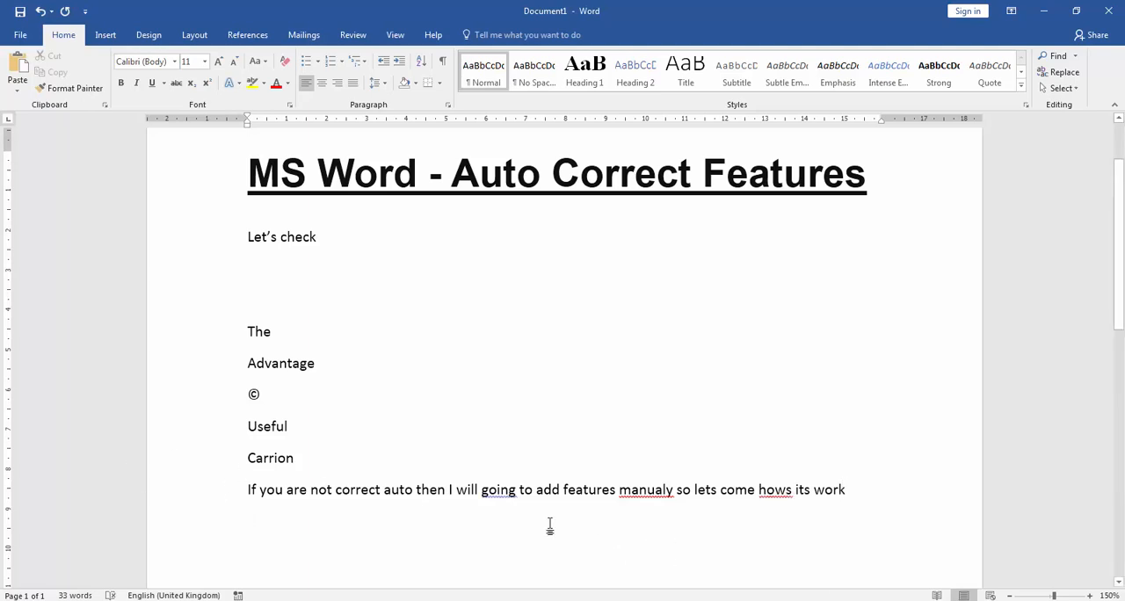
Step: Replace the flagged "going" with the suggestion "be going" and "manualy" with "manually" in the sentence
right_click(496, 490)
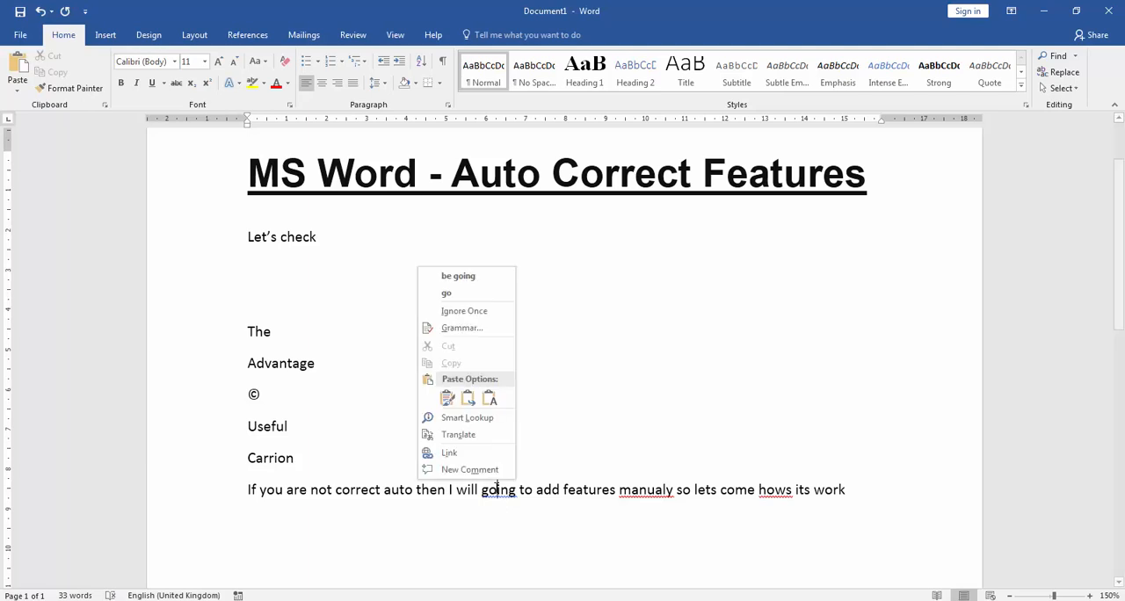
click(457, 277)
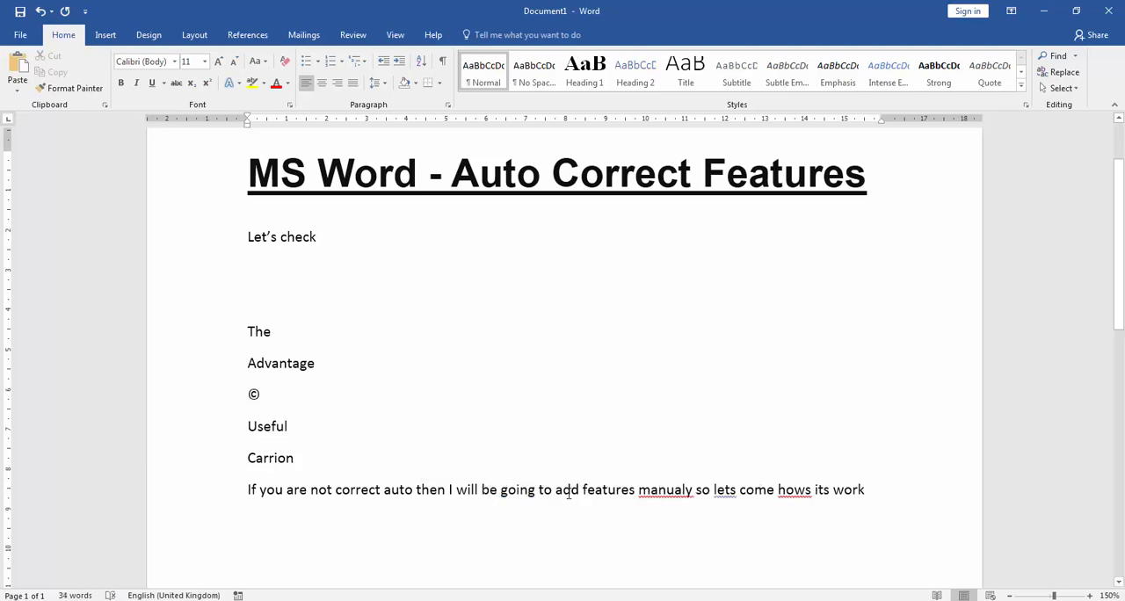
right_click(668, 491)
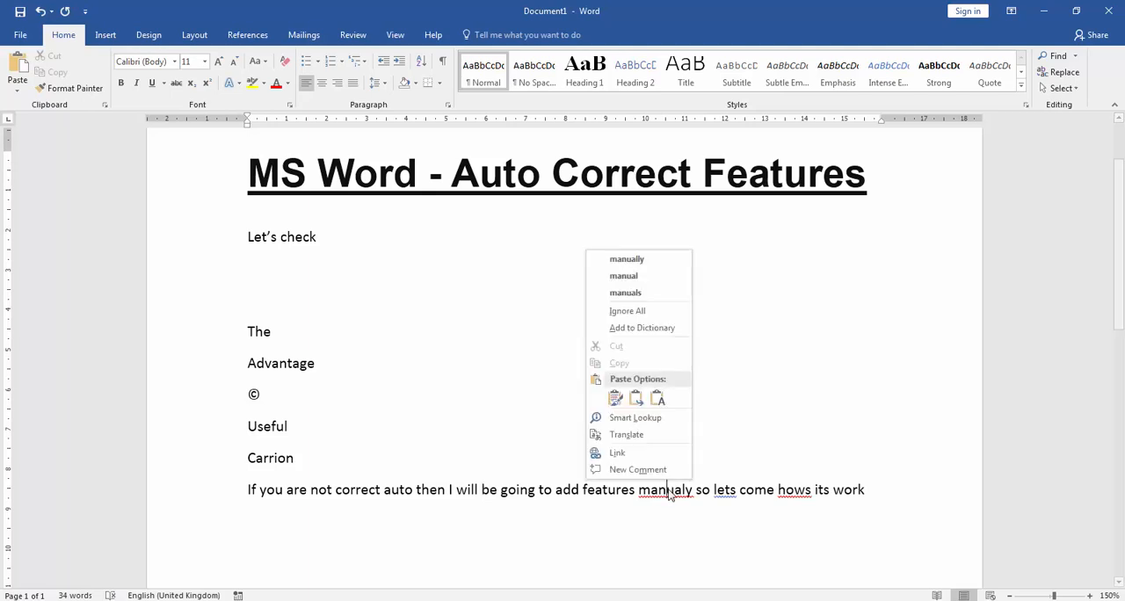
click(639, 265)
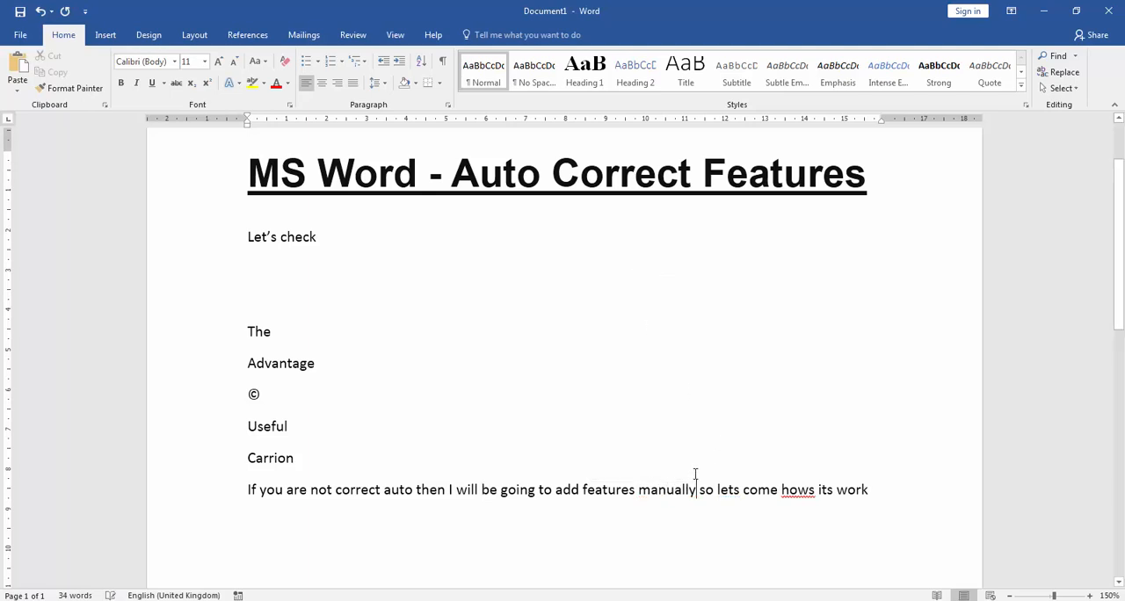
Step: Correct the flagged "hows" to "how's" using the spelling suggestion and add two new lines below the sentence
right_click(798, 494)
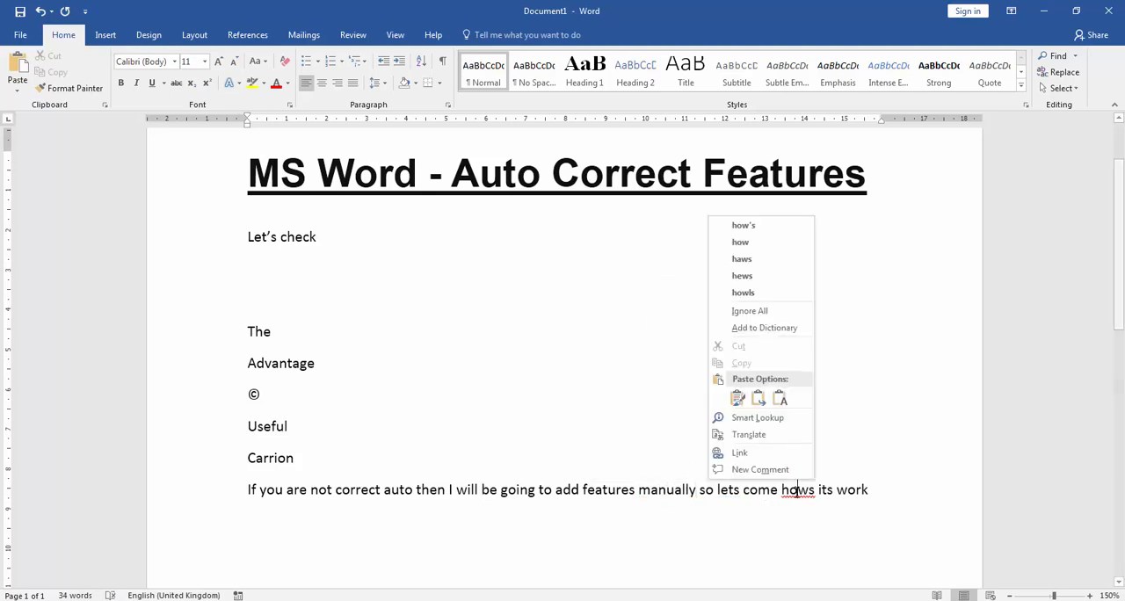
click(742, 227)
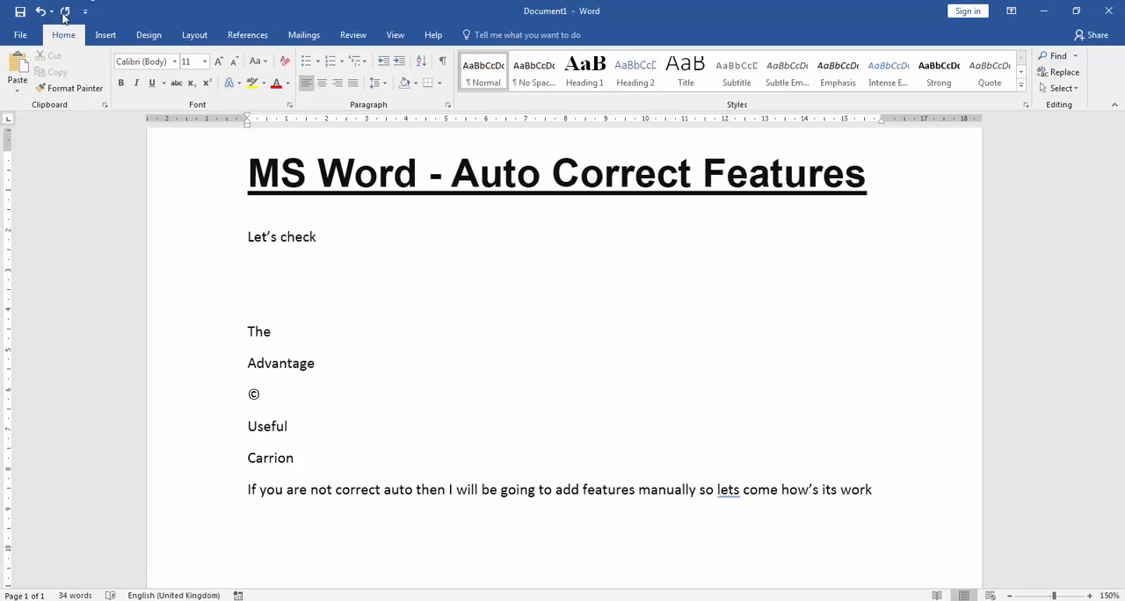
key(Return)
key(Return)
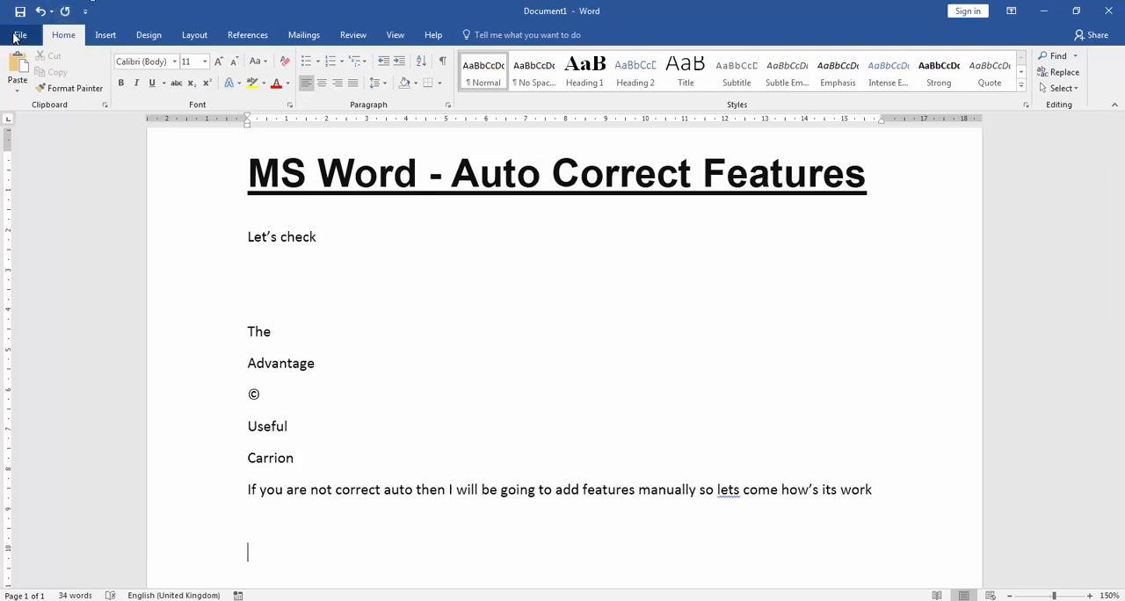
Step: Open the AutoCorrect options from Word's proofing settings
click(17, 35)
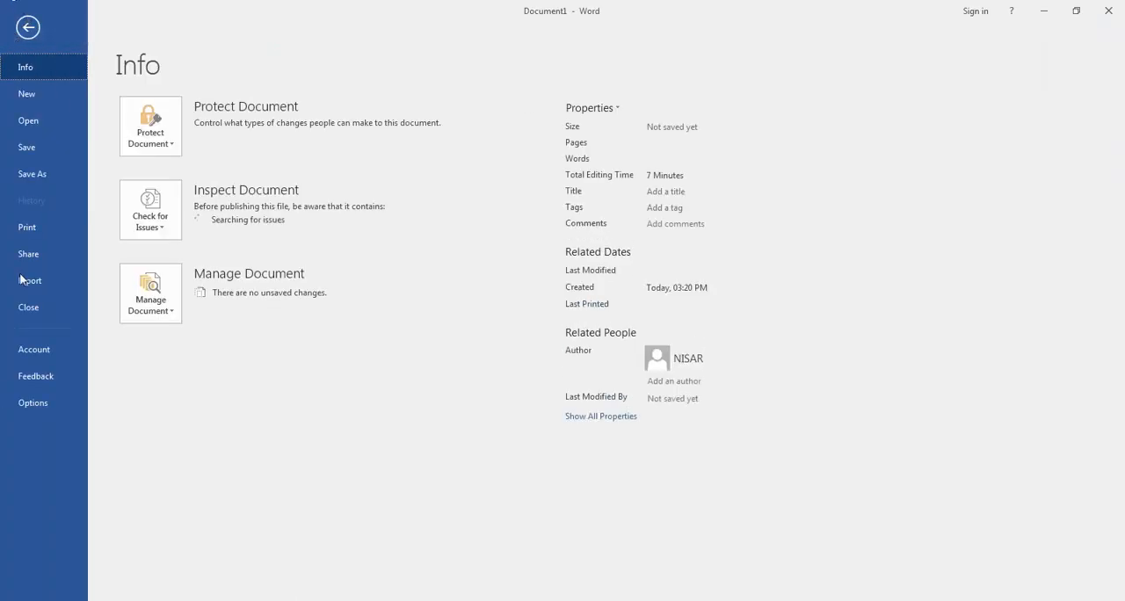
click(41, 405)
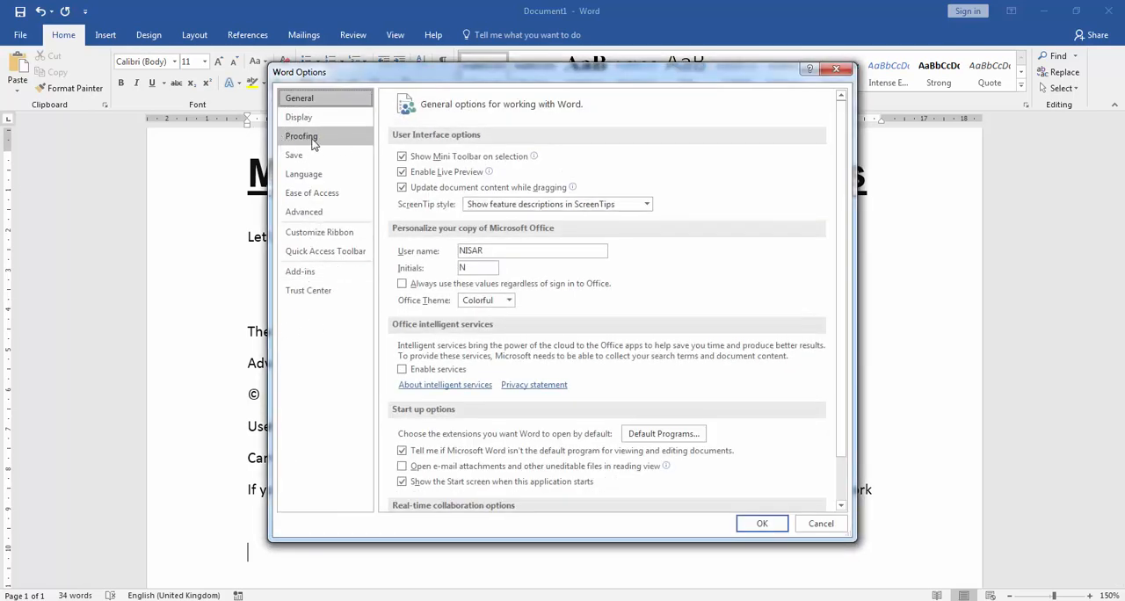
click(308, 141)
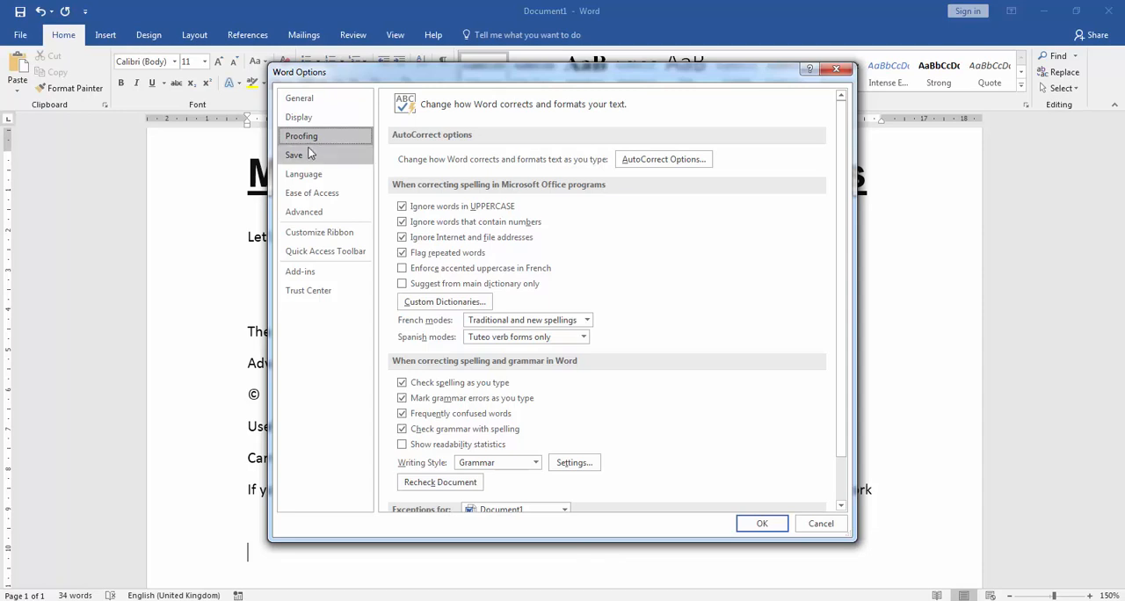
click(694, 166)
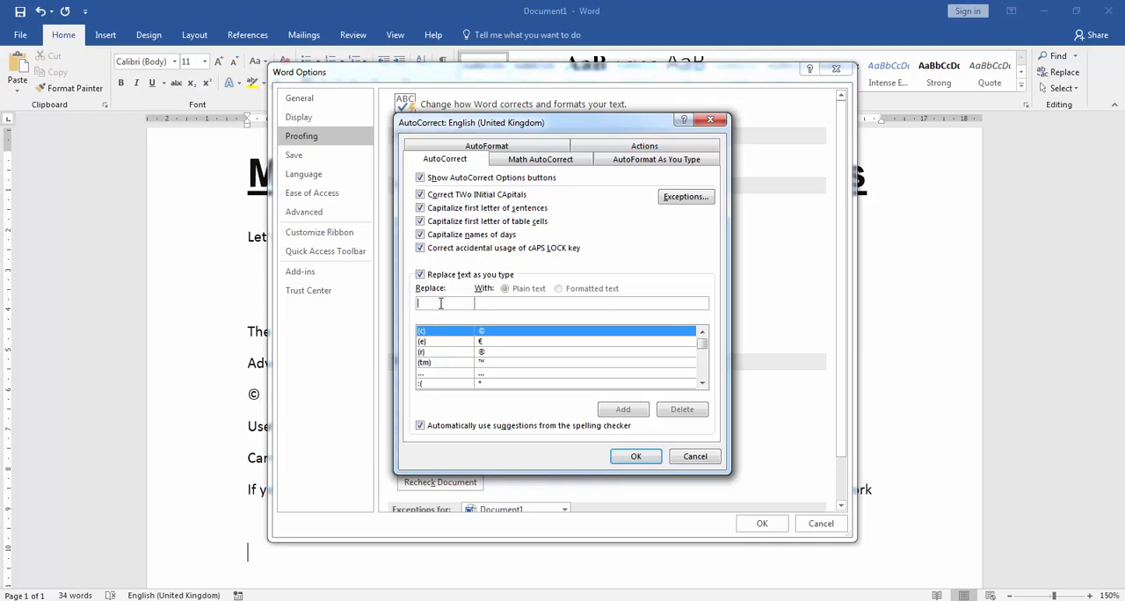
Step: Look up "teh", "advantege" and "(c" in the AutoCorrect replacement list and browse its entries
text(teh)
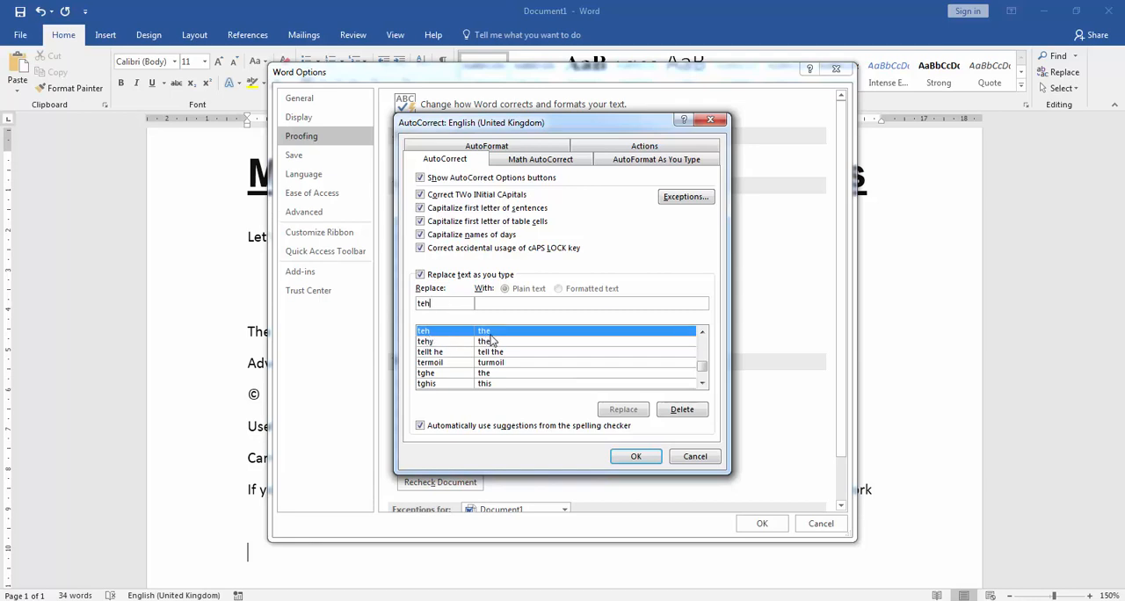
double_click(447, 301)
text(ad)
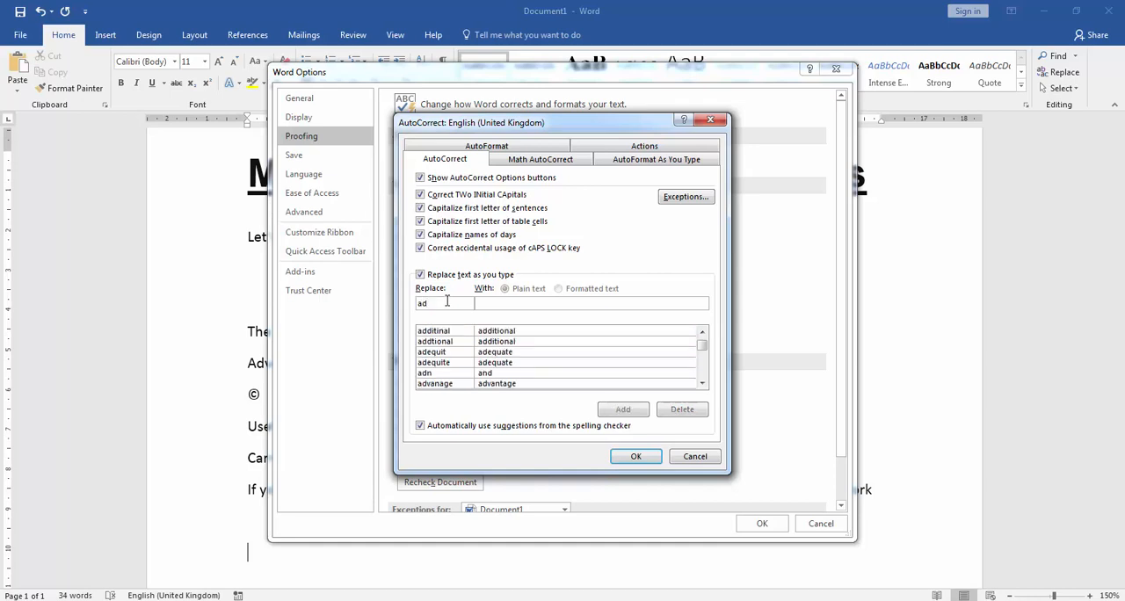
text(vantege)
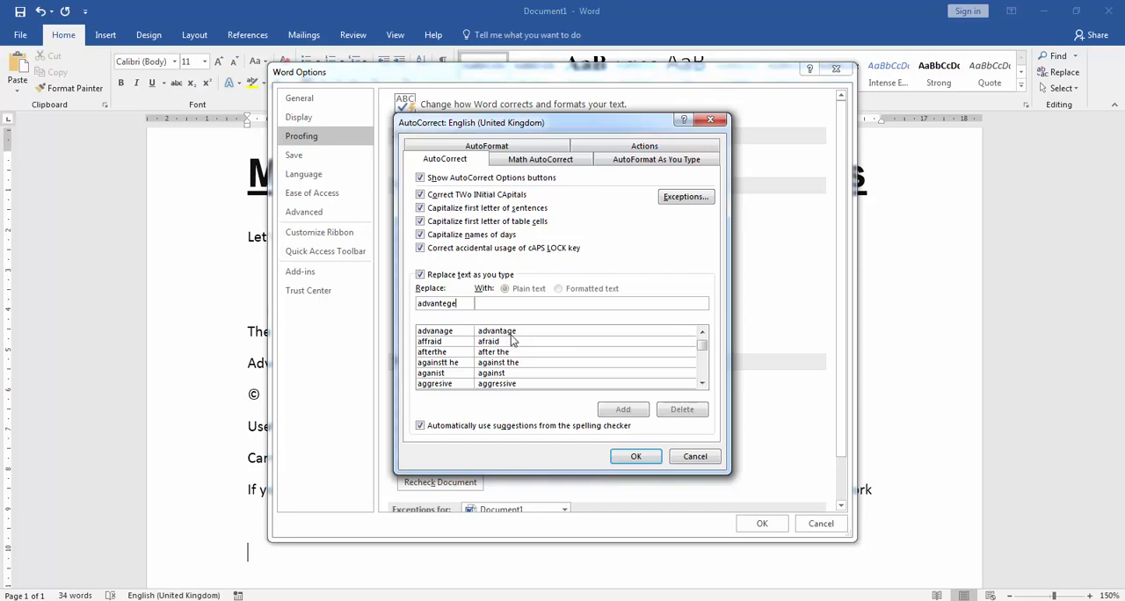
double_click(458, 302)
text((c)
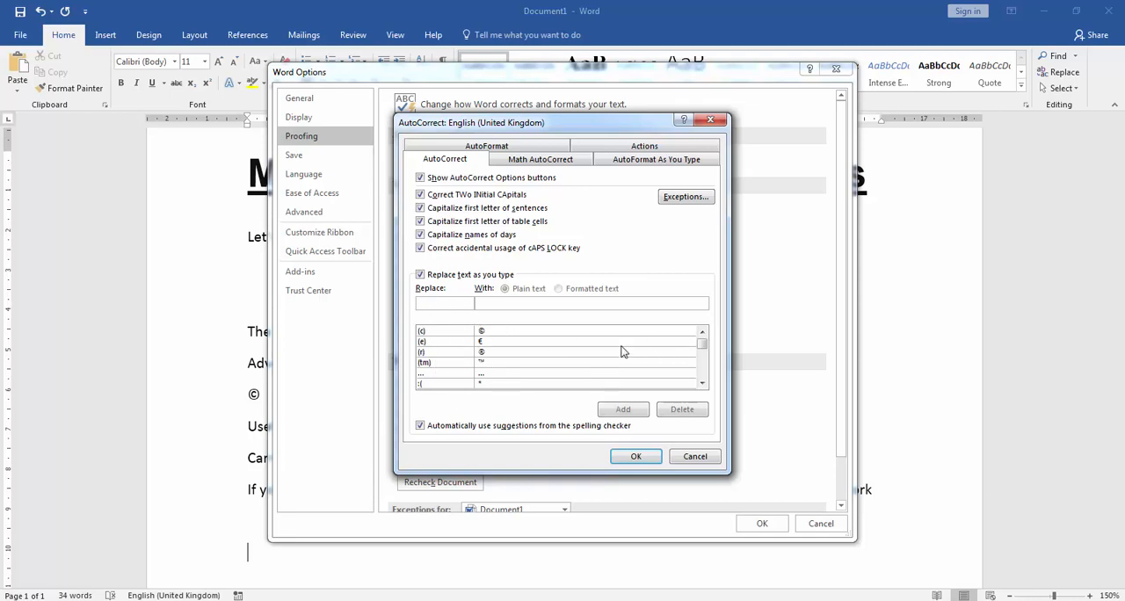
drag(702, 349, 702, 387)
Step: Add an AutoCorrect entry replacing the misspelled first name with its correct spelling, and apply the options
click(449, 304)
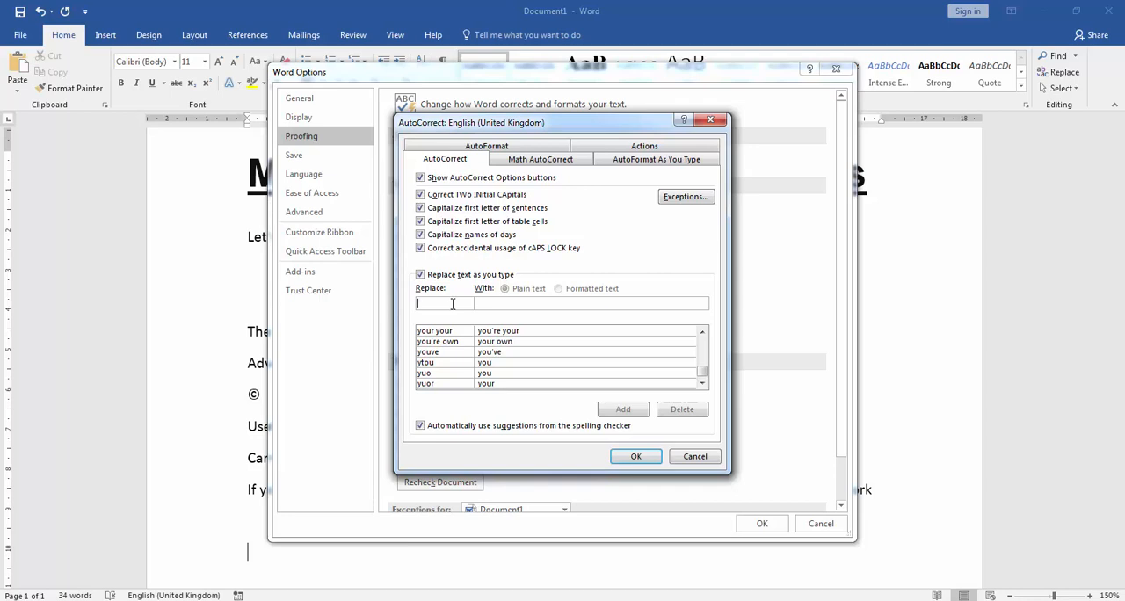
text(N)
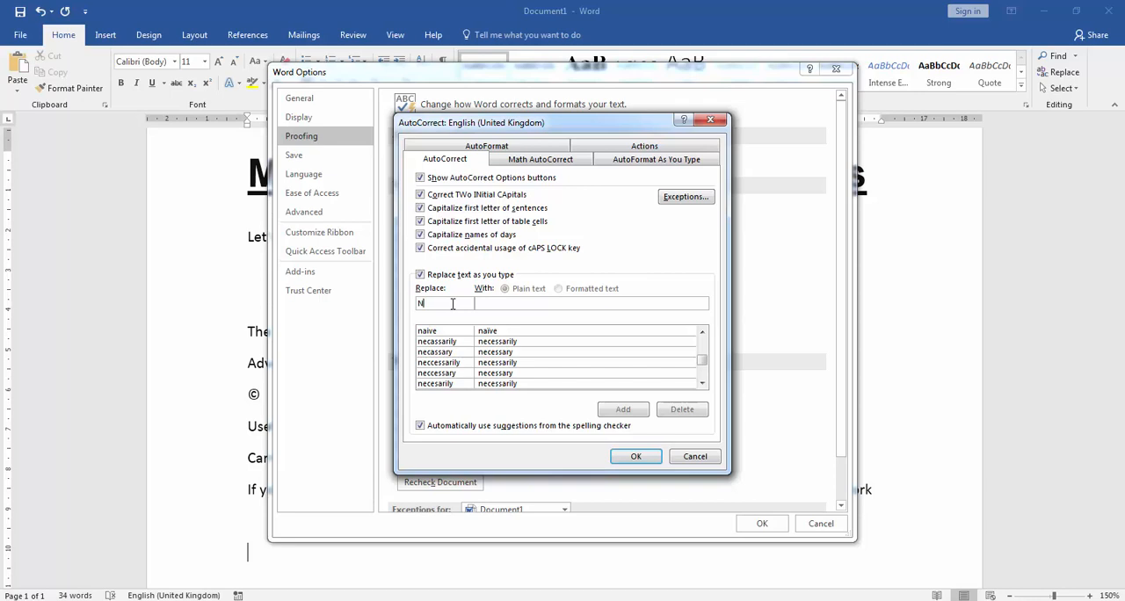
text(esar)
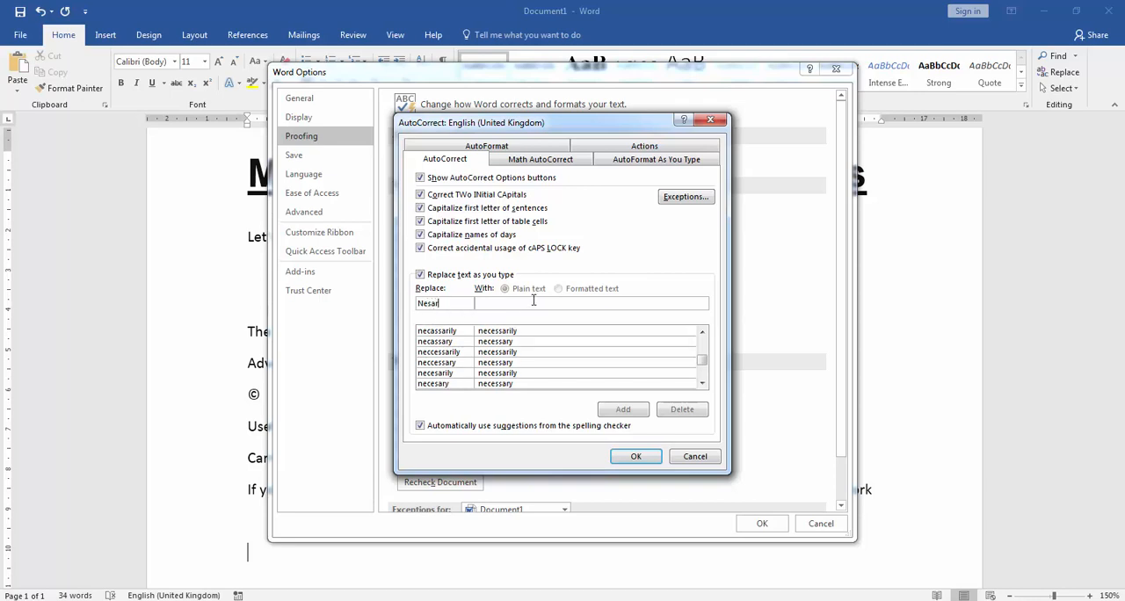
text(Ni)
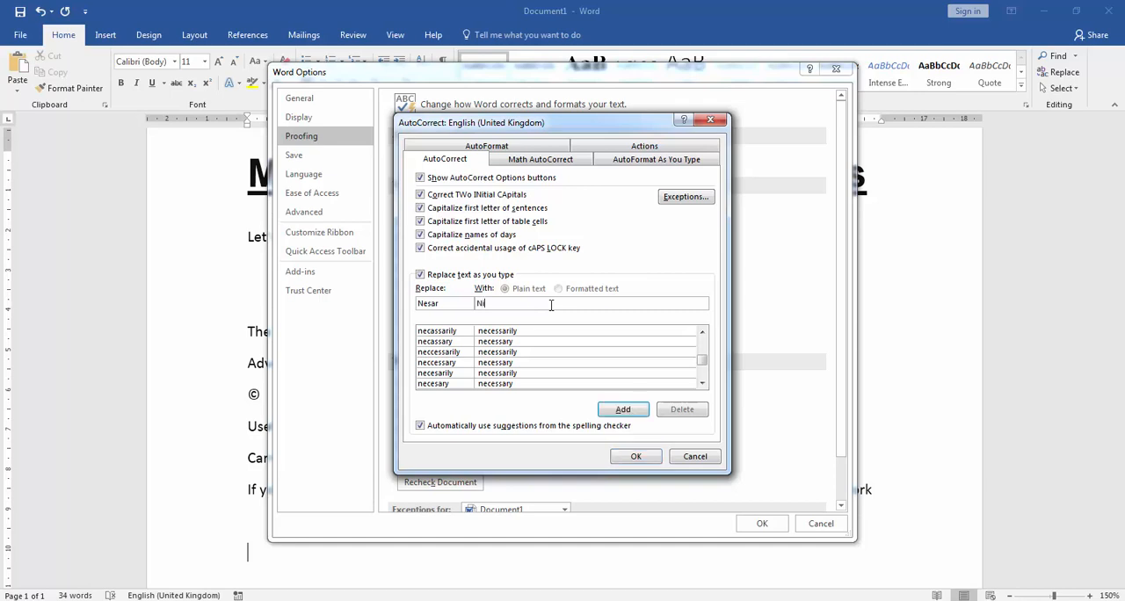
text(dsar)
click(619, 410)
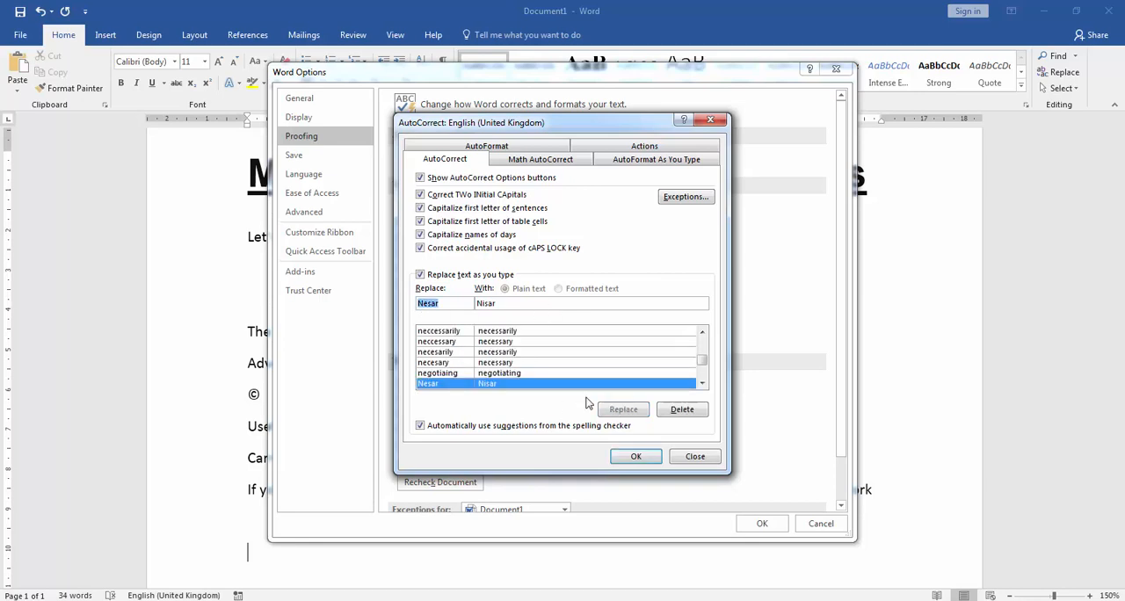
click(636, 456)
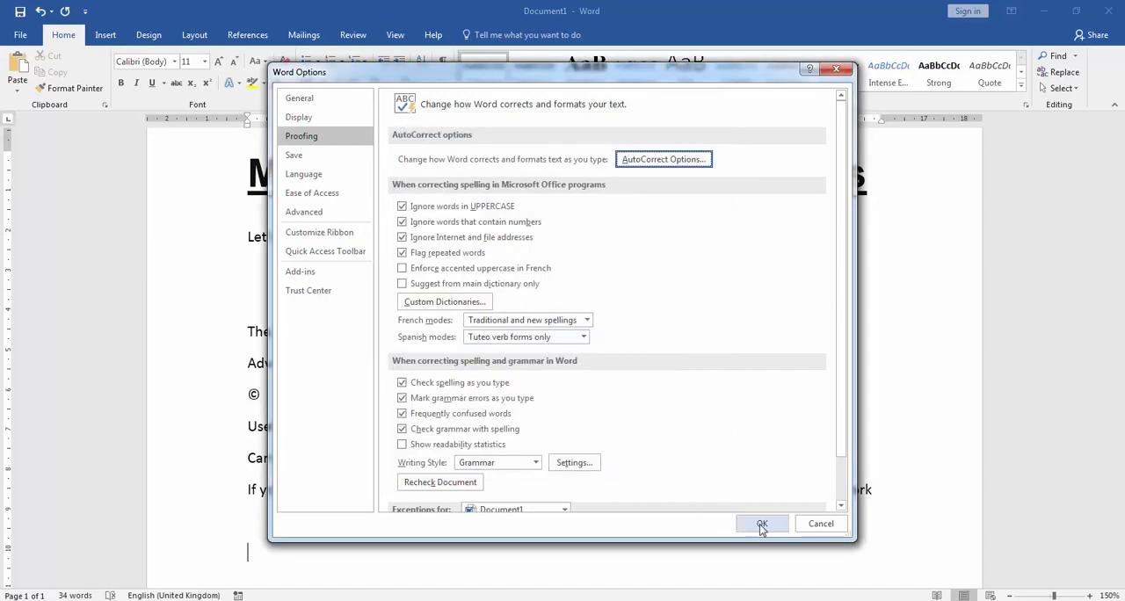
click(763, 523)
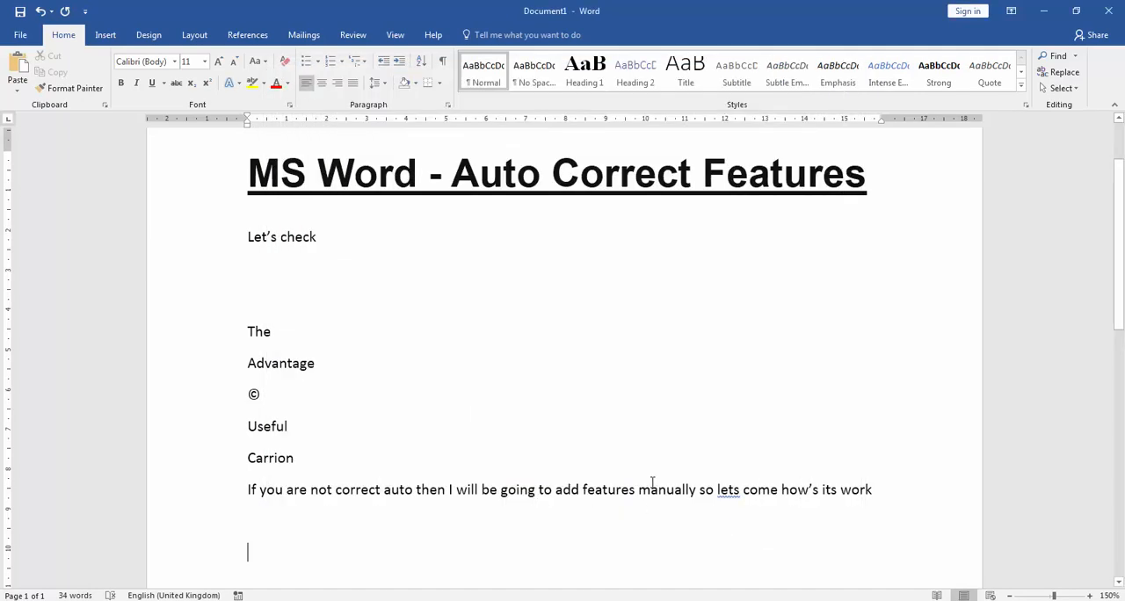
Step: Enter the misspelled first name on the empty line and start a new line to test the AutoCorrect entry
text(Nesa)
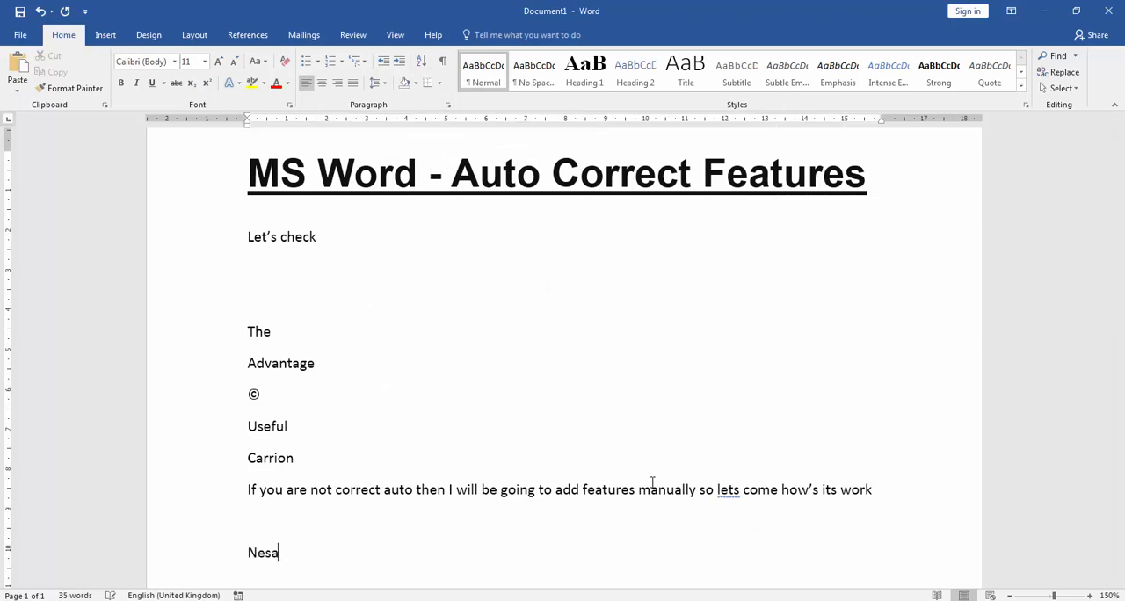
text(r)
key(Return)
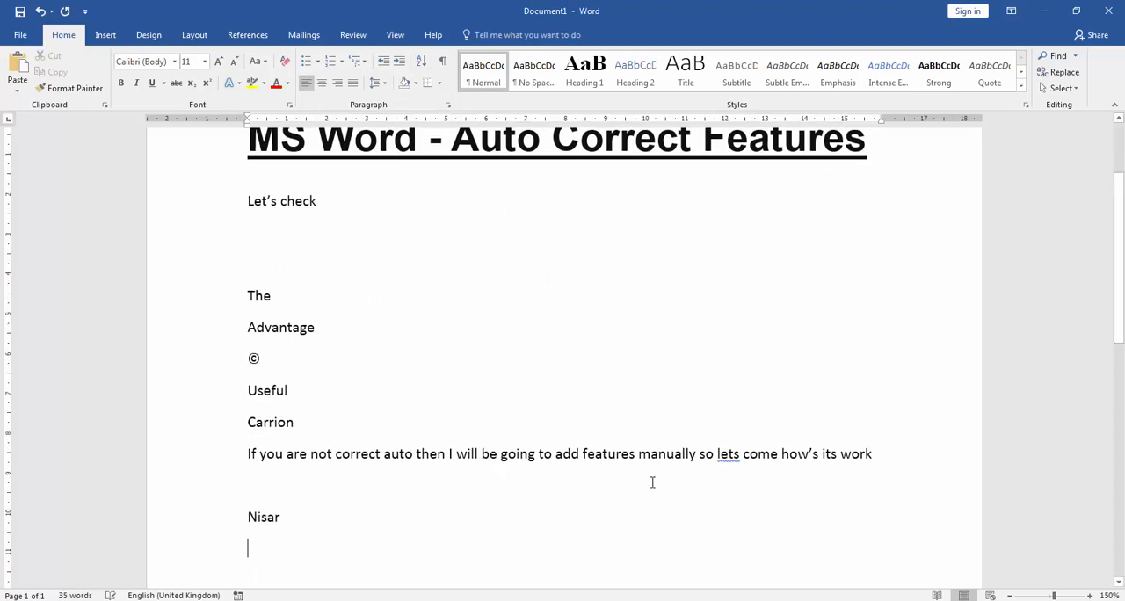
mouse_move(251, 516)
drag(249, 516, 290, 527)
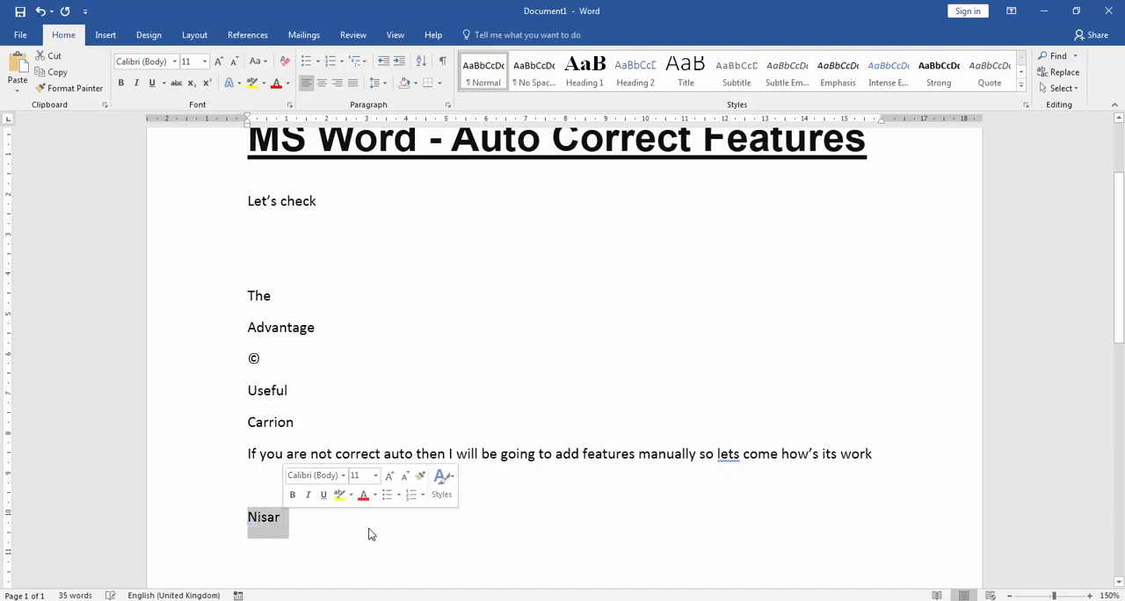
key(Delete)
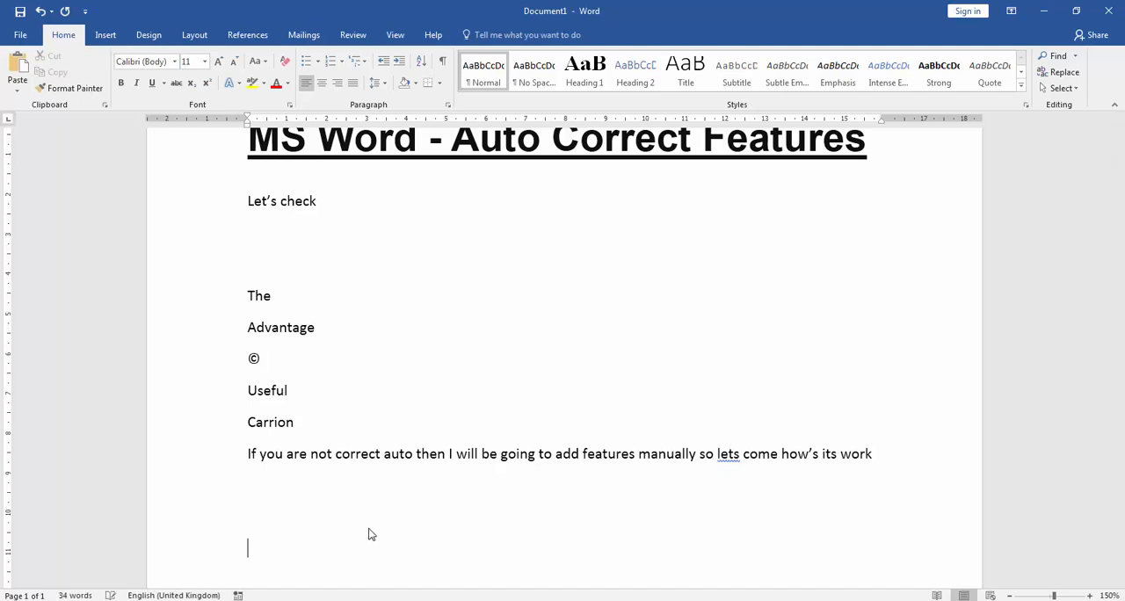
key(ctrl+z)
Step: Write "So I think your understend well" below the name and correct the flagged word to "understand"
click(369, 535)
text(So I think )
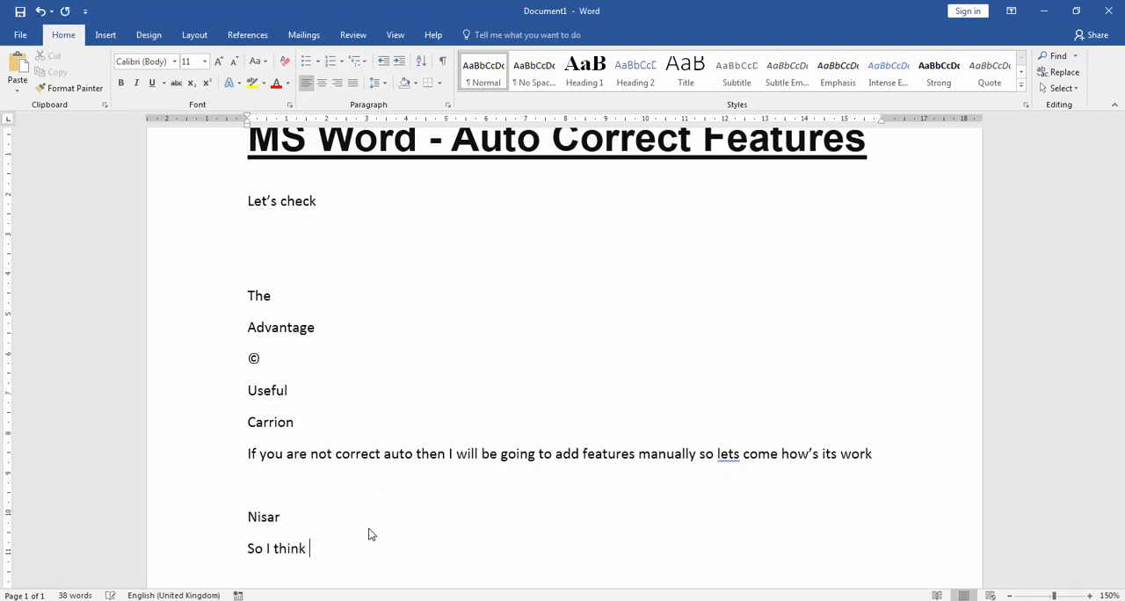
text(your understend well)
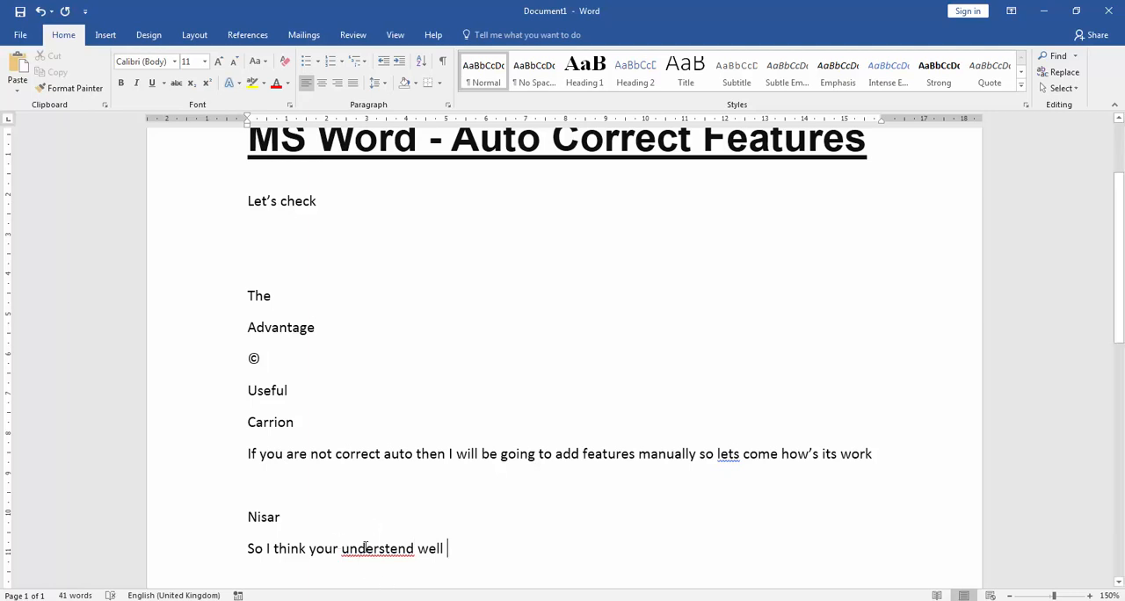
right_click(369, 544)
click(376, 318)
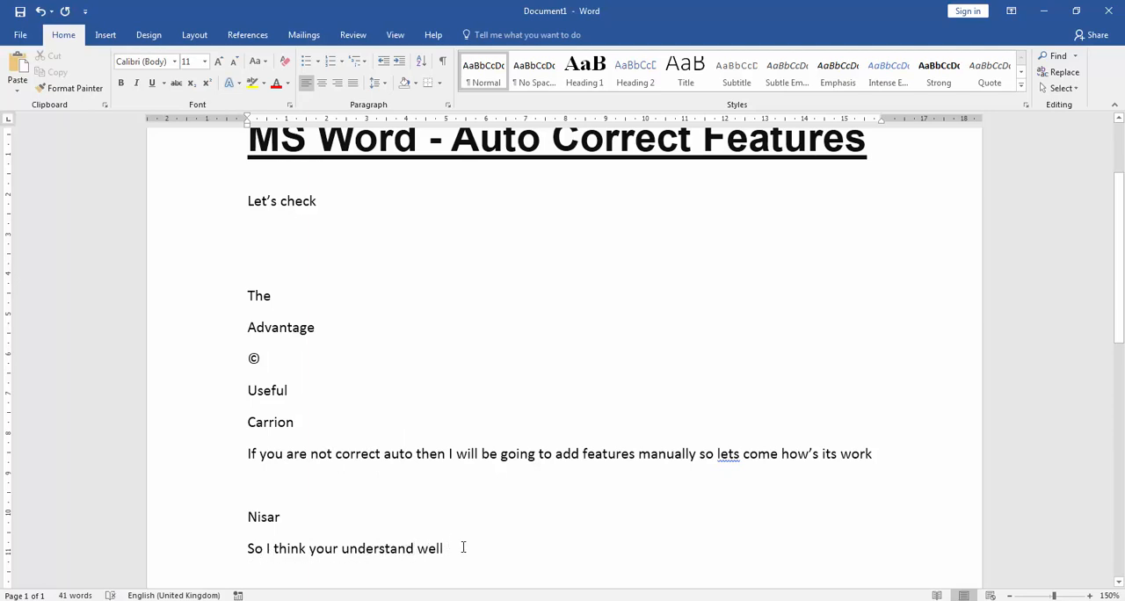
Step: Finish the closing line with "thanks for watching video allah hafiz by by"
text(thank)
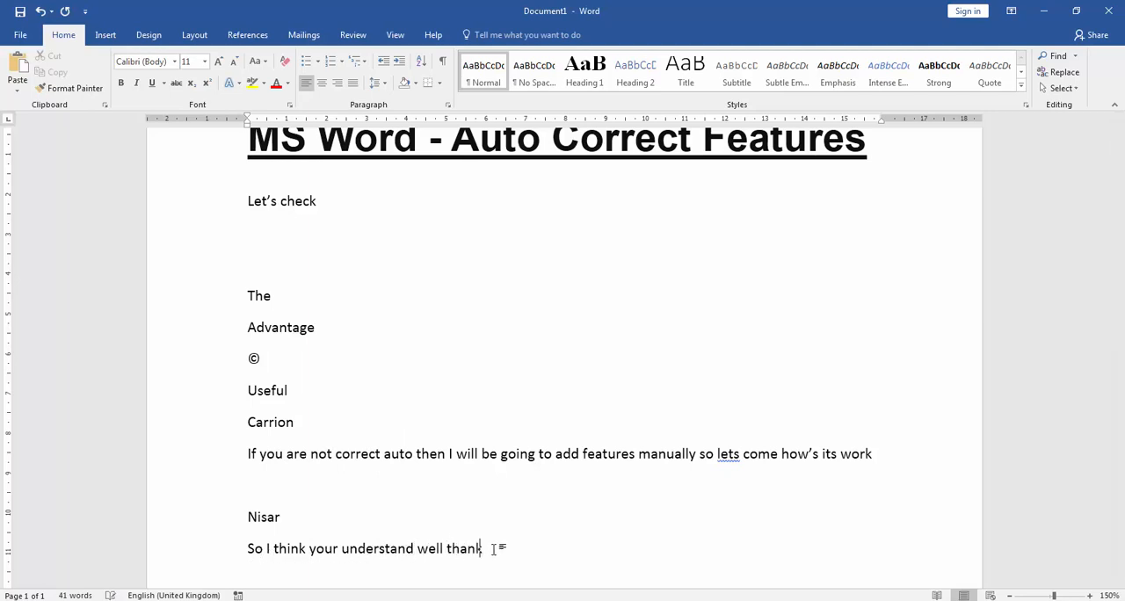
text(s for watching video)
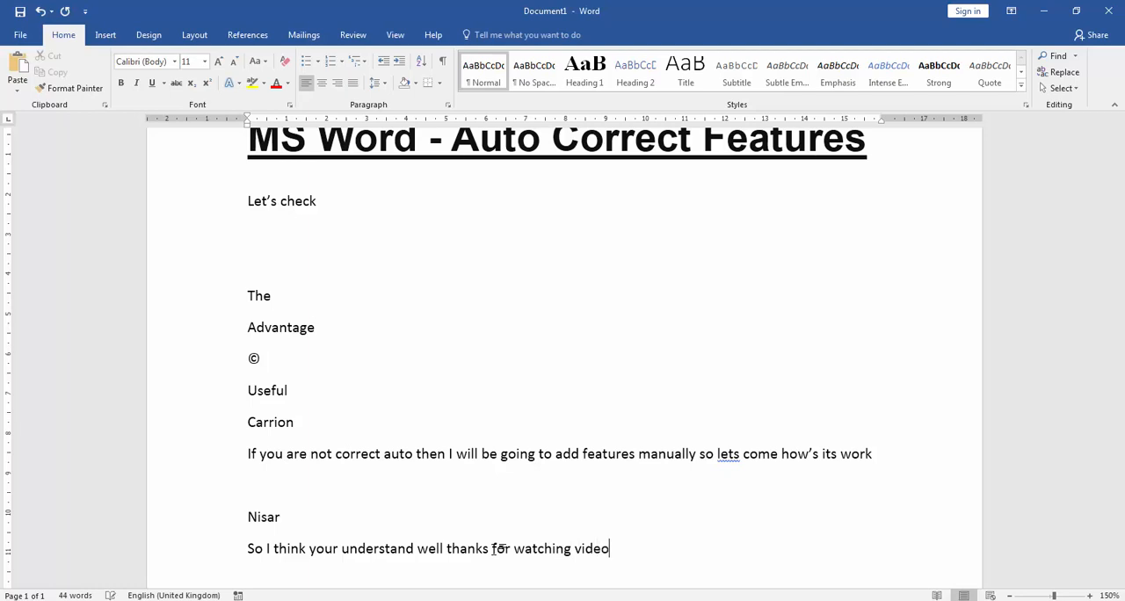
text( allah hafuz)
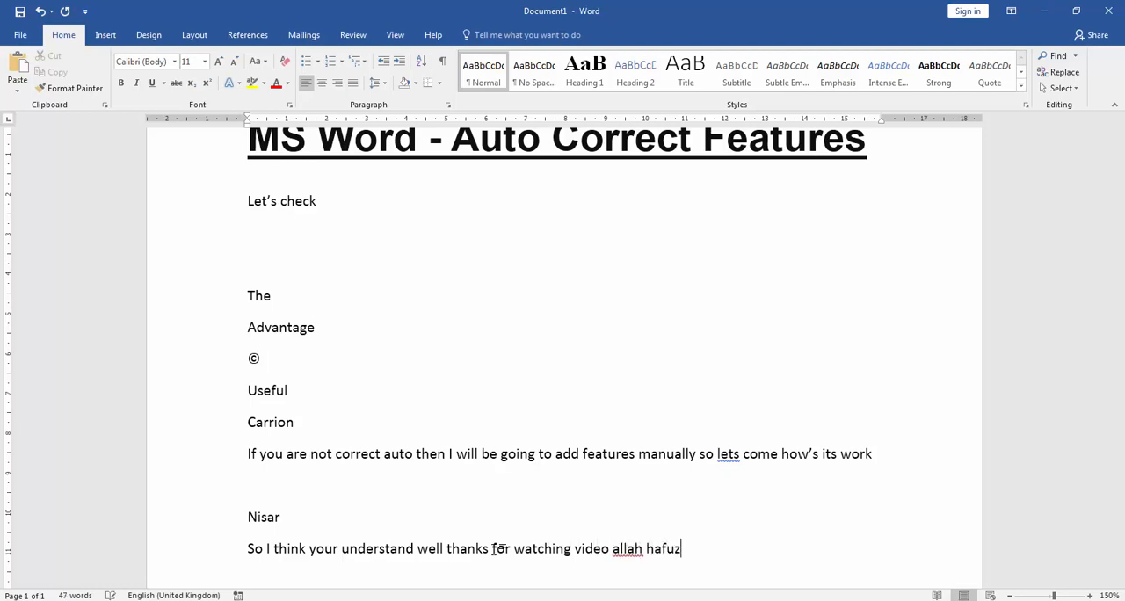
key(BackSpace)
key(BackSpace)
text(iz by by)
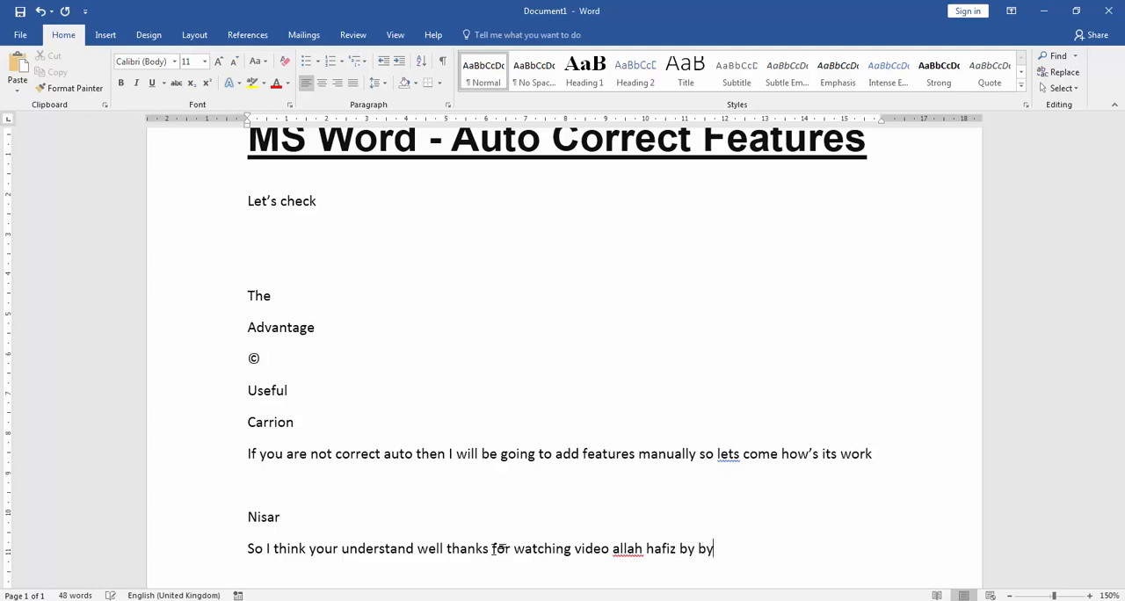